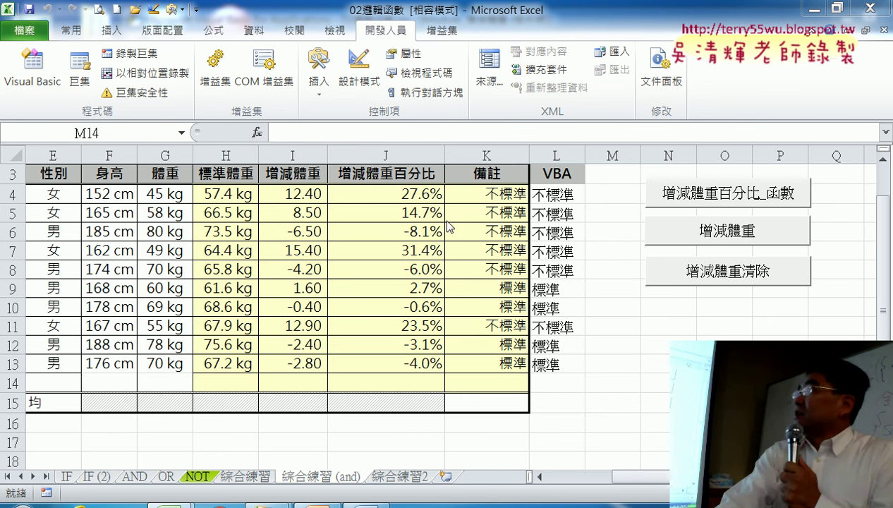
Delete the 不標準 false value from K4's formula, leaving =IF(AND(J4<=5%,J4>=-5%),"標準",)
click(496, 194)
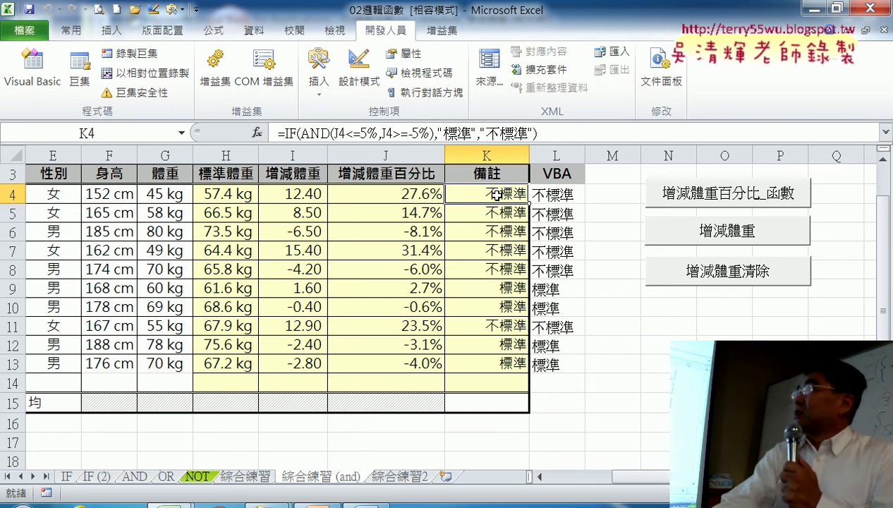
click(483, 128)
drag(498, 134, 517, 142)
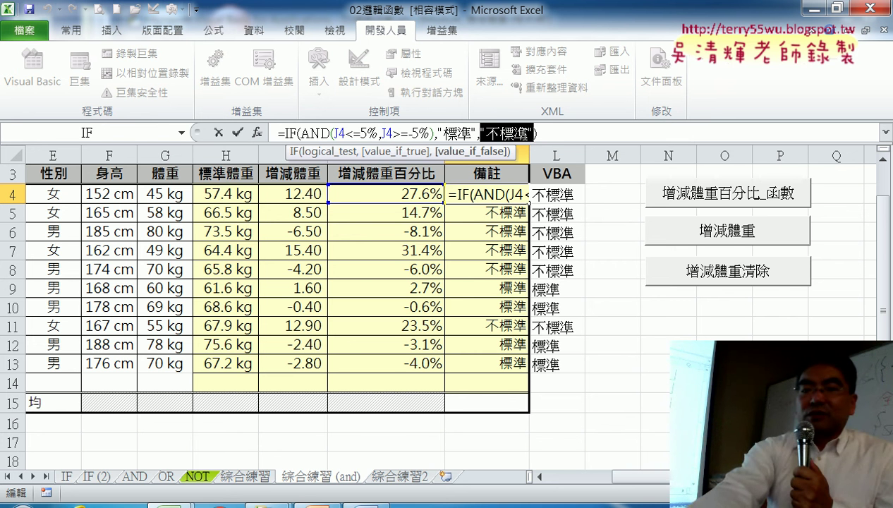
key(BackSpace)
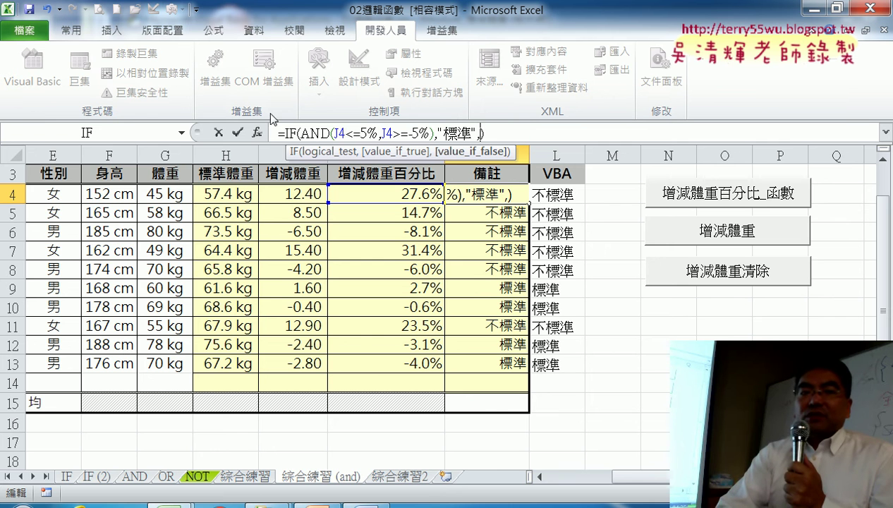
click(182, 132)
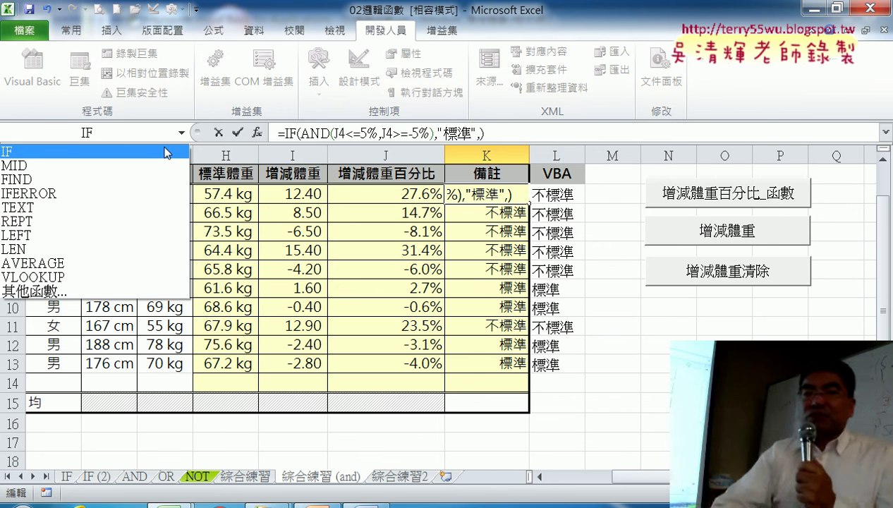
Nest IF(J4>5%,"過瘦","過胖") as the false branch of K4's formula
click(169, 151)
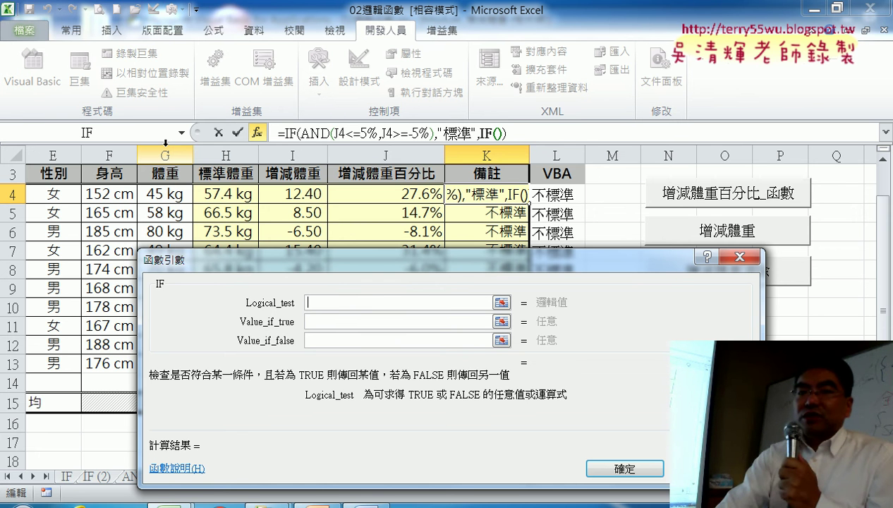
click(391, 198)
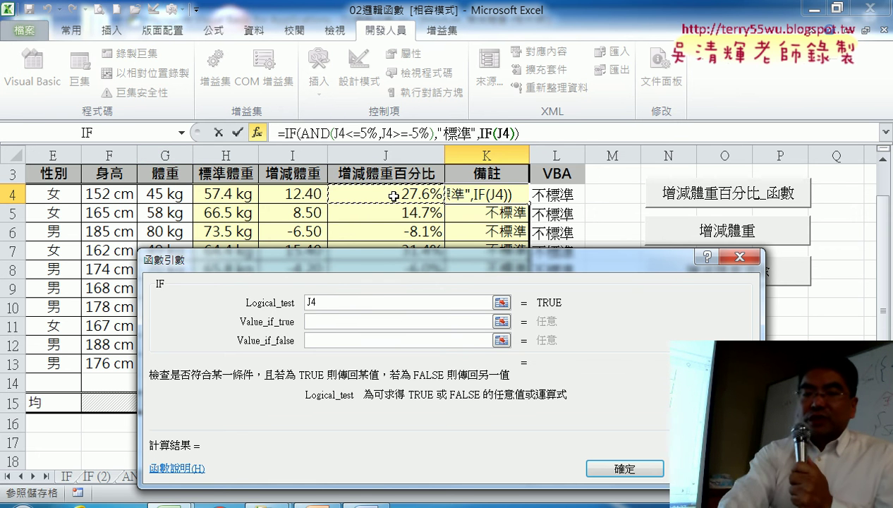
text(>)
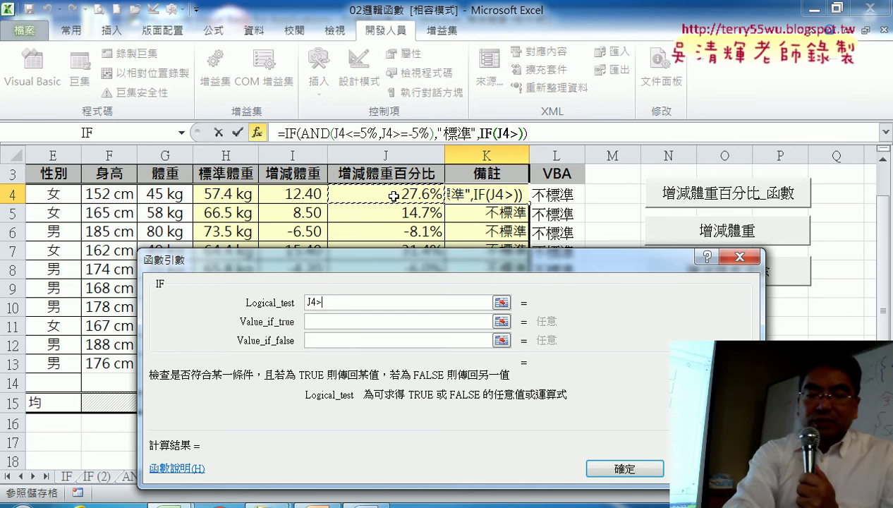
text(5)
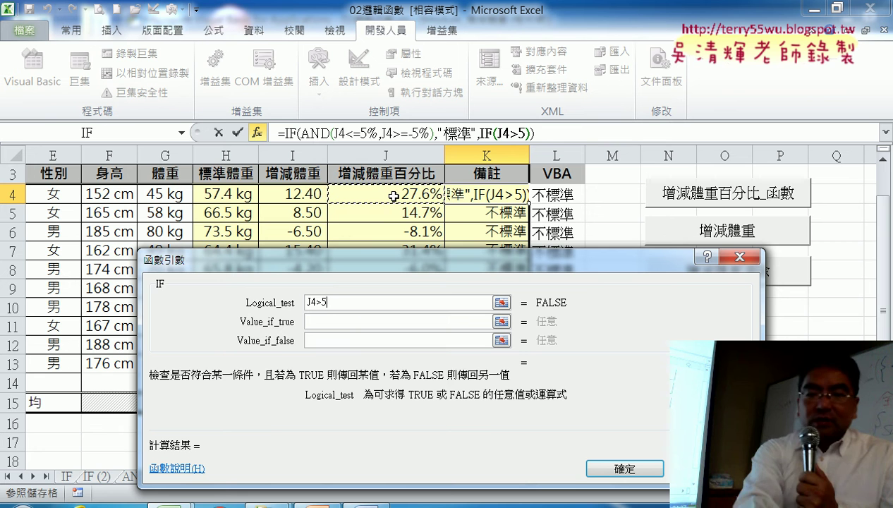
text(%)
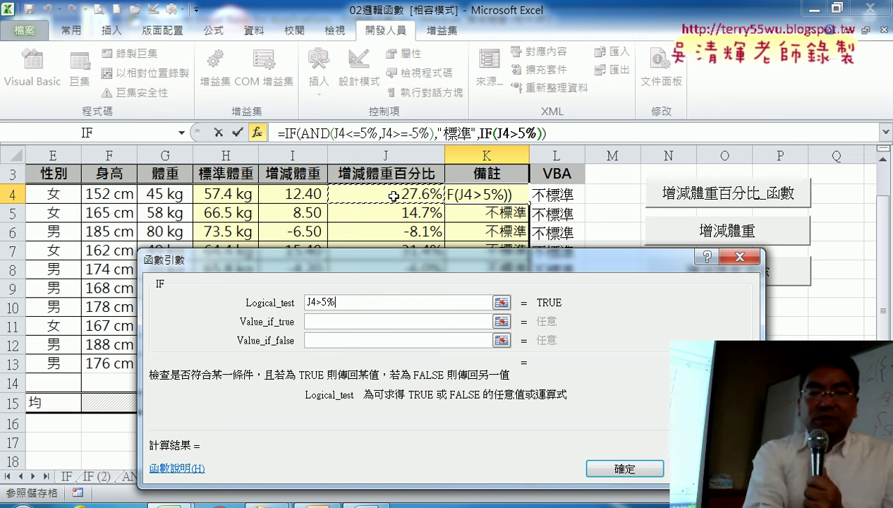
key(Tab)
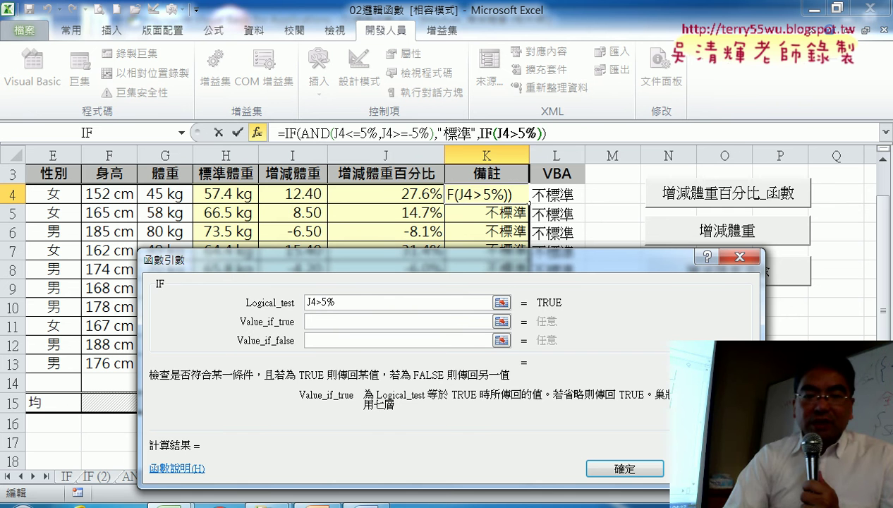
text(過)
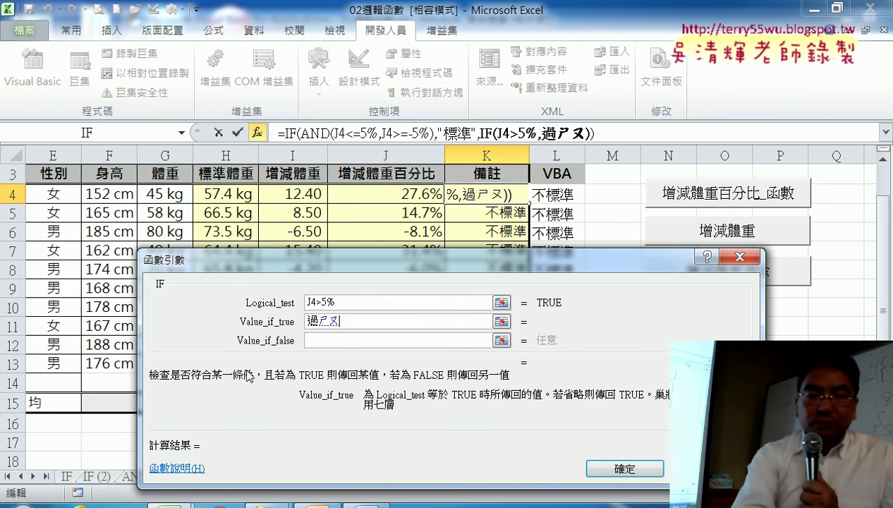
text(瘦)
key(Tab)
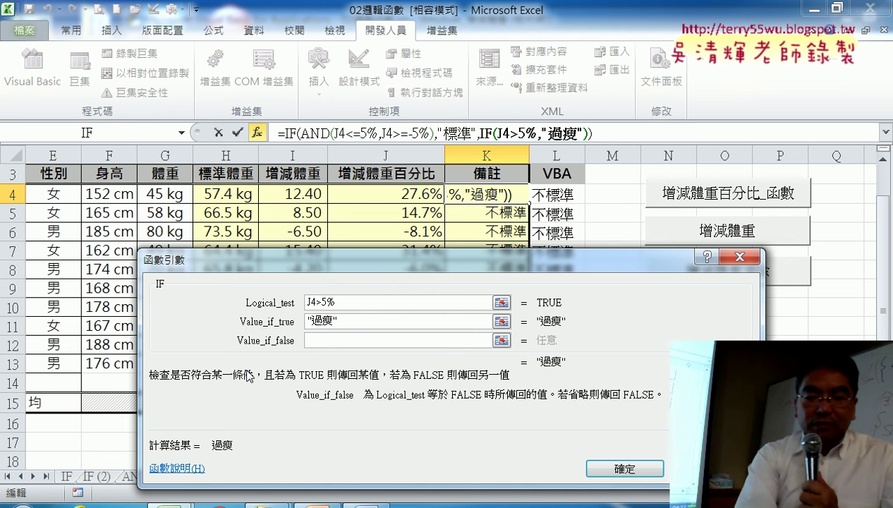
text(過)
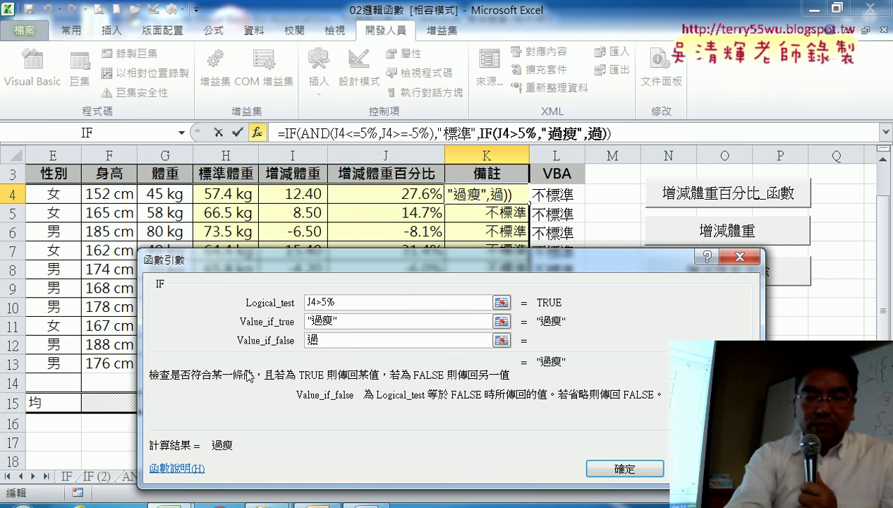
text(胖)
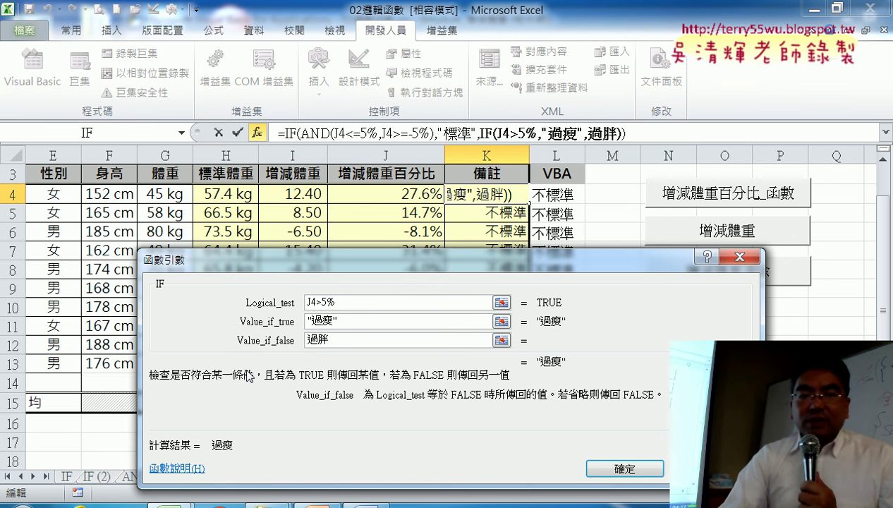
click(364, 322)
Confirm the nested IF formula in K4 and fill it down through K13
click(279, 304)
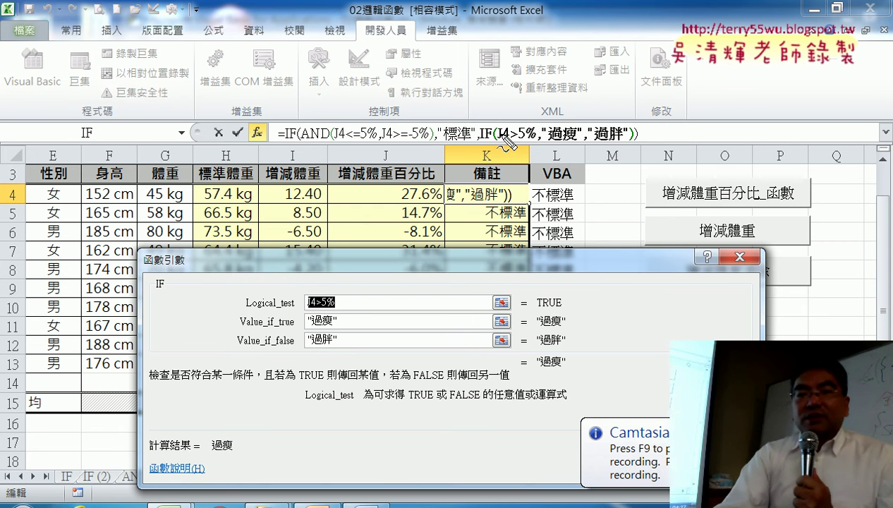
drag(482, 140, 628, 137)
mouse_move(104, 156)
mouse_down()
mouse_move(103, 114)
mouse_move(100, 123)
mouse_move(284, 34)
mouse_move(494, 70)
mouse_move(518, 131)
mouse_move(512, 113)
mouse_move(531, 109)
mouse_up()
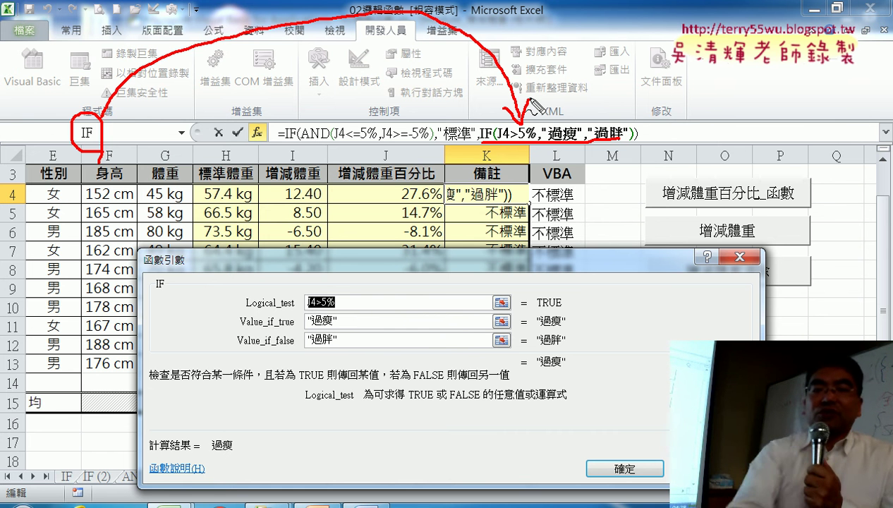
key(Escape)
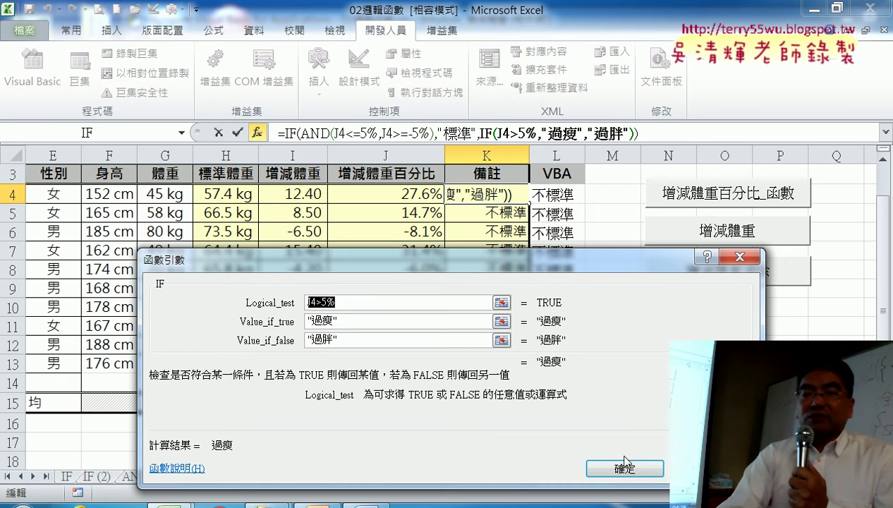
click(624, 465)
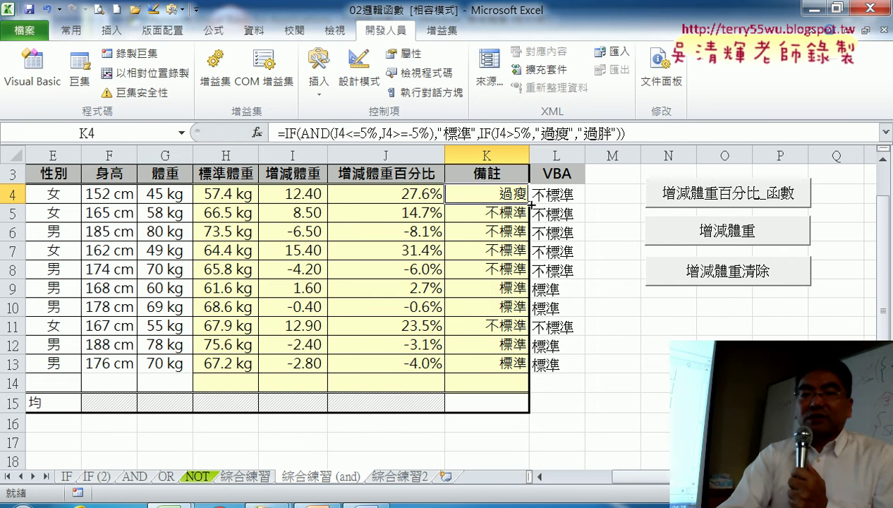
drag(529, 203, 520, 379)
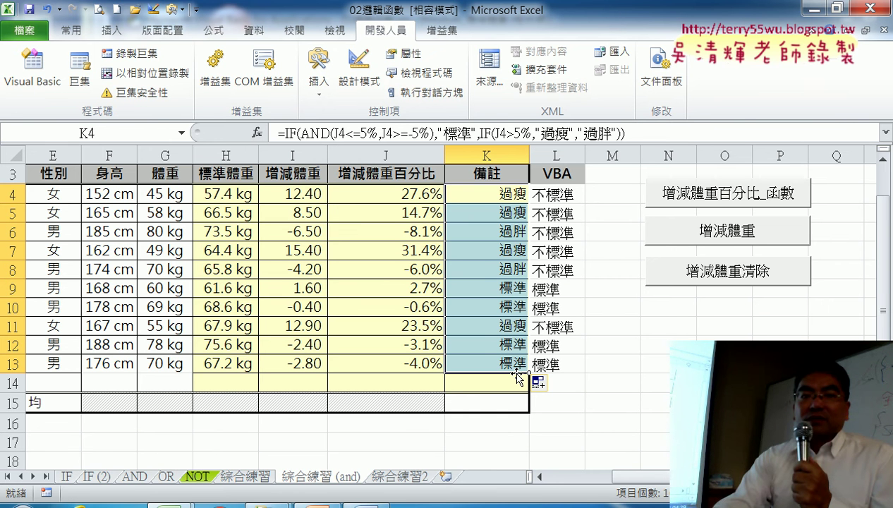
Create a new conditional formatting rule for cells equal to 過胖
click(72, 31)
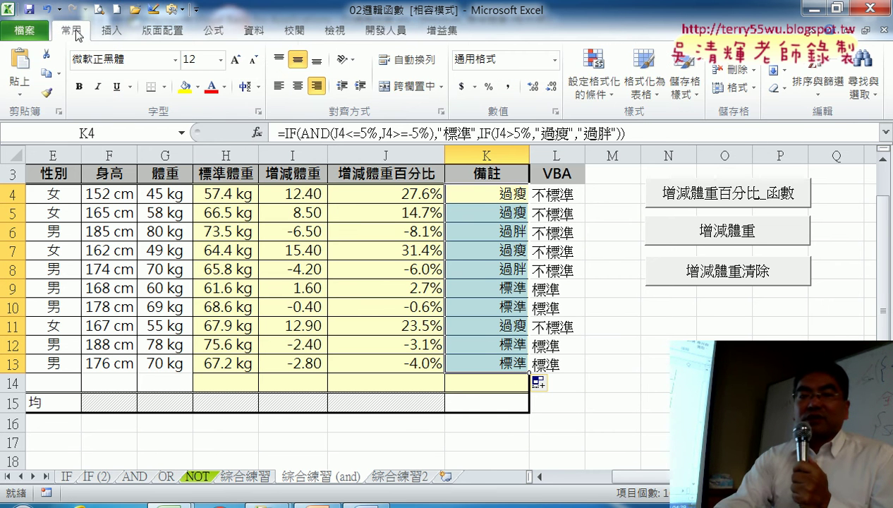
click(585, 88)
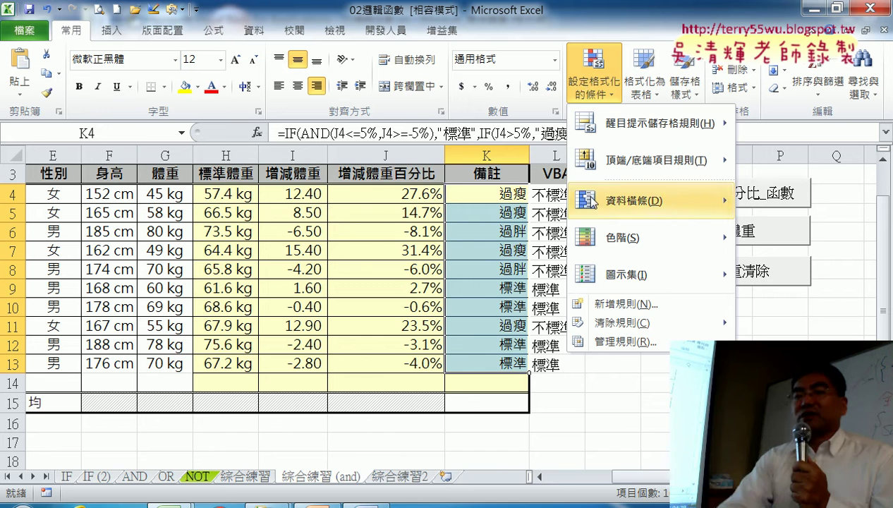
click(603, 303)
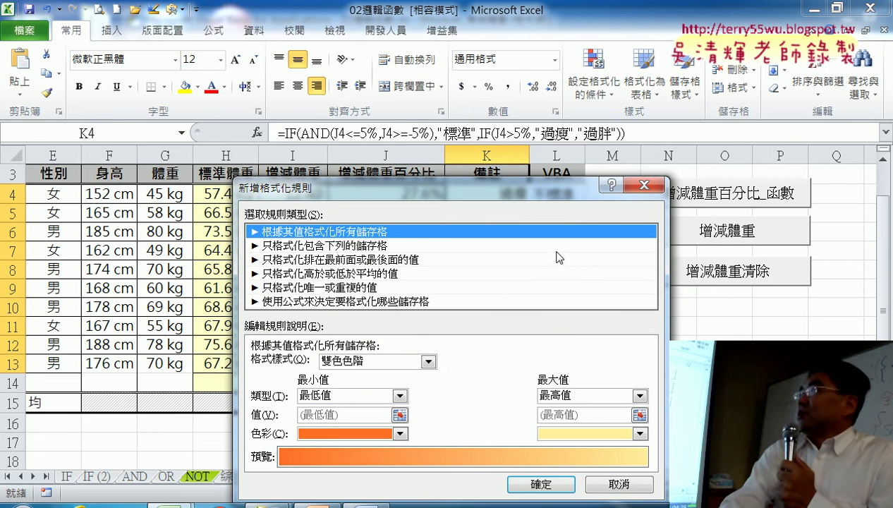
click(361, 247)
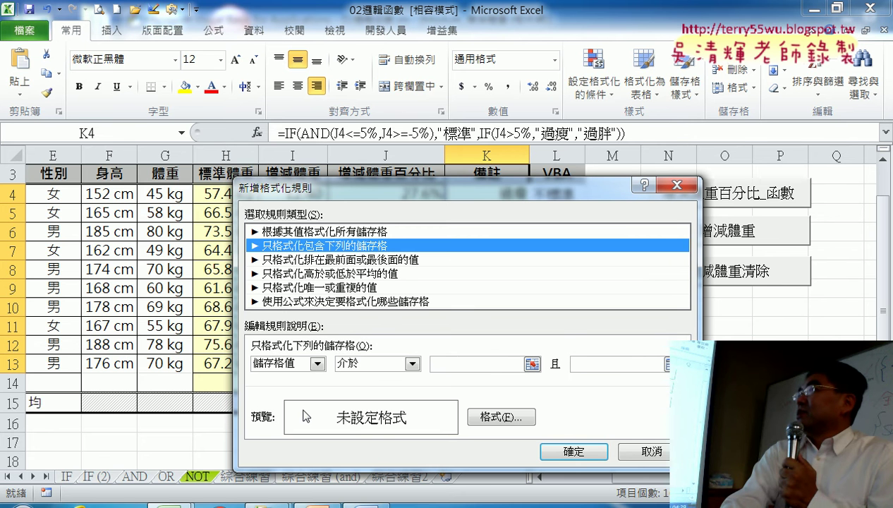
click(367, 369)
click(356, 405)
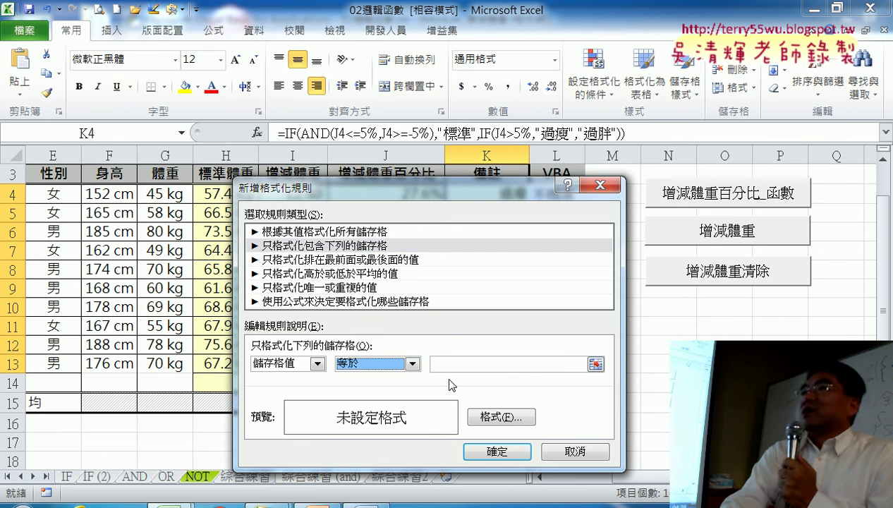
click(455, 363)
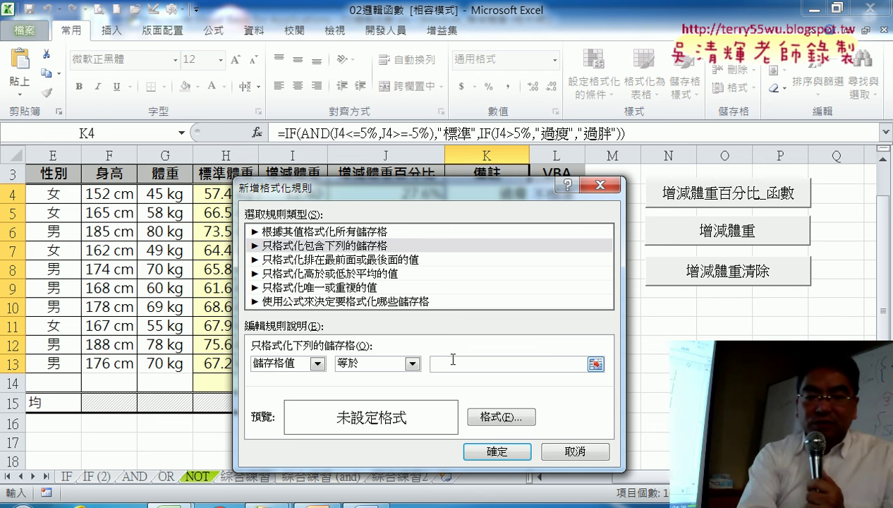
text(eji)
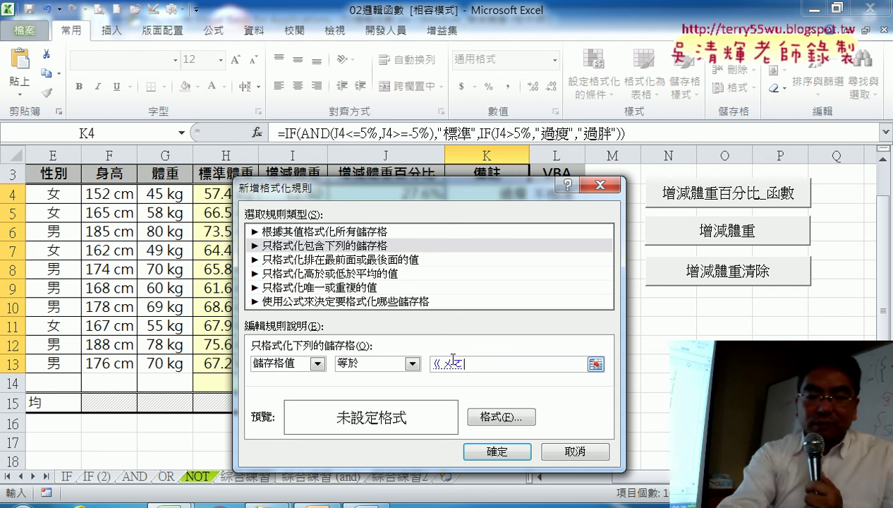
text(4q;4)
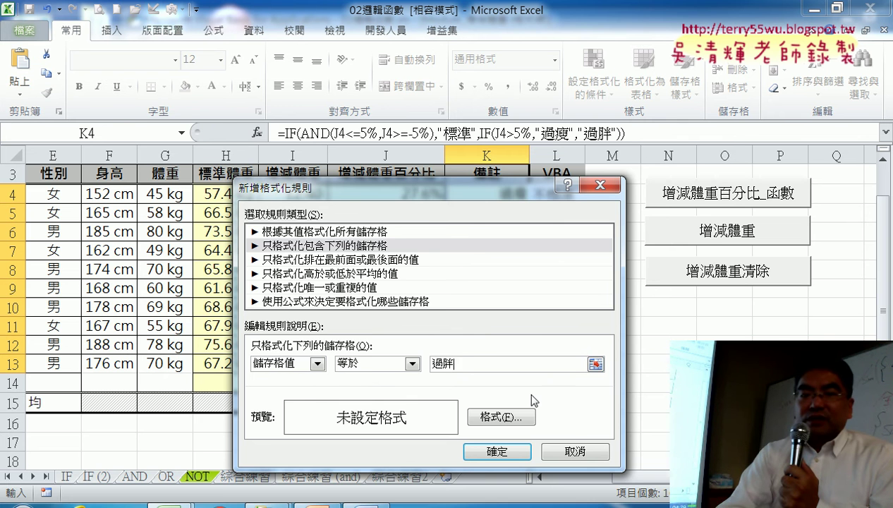
Give the 過胖 rule a red font colour and apply it
click(526, 417)
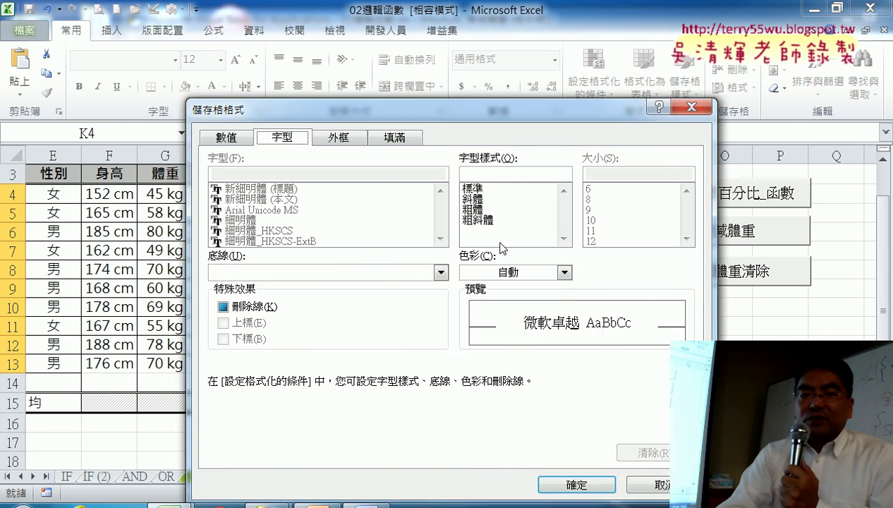
click(505, 273)
click(484, 415)
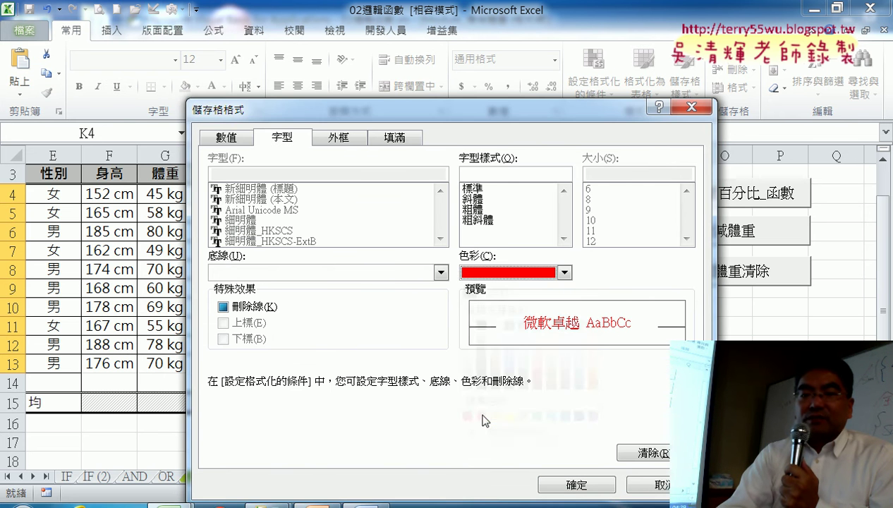
click(576, 485)
click(506, 452)
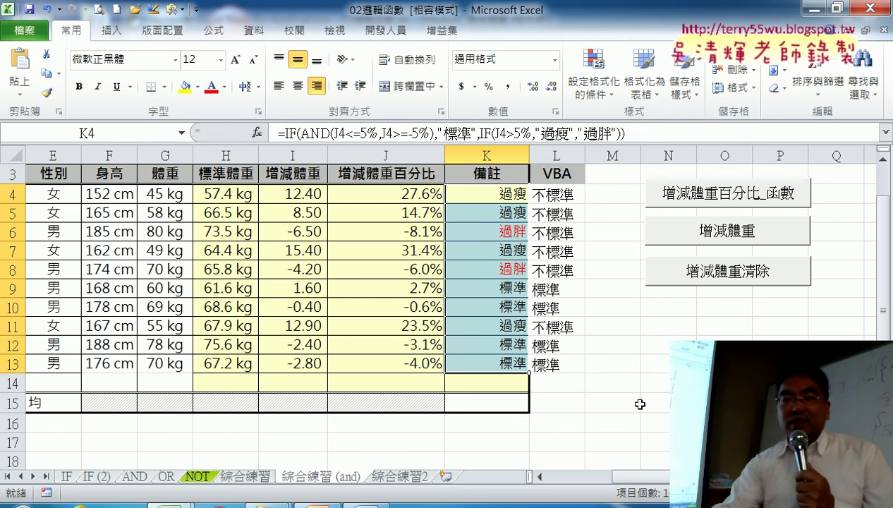
Open the 增減體重百分比_函數 button's macro code through Assign Macro > Edit
click(280, 129)
right_click(568, 136)
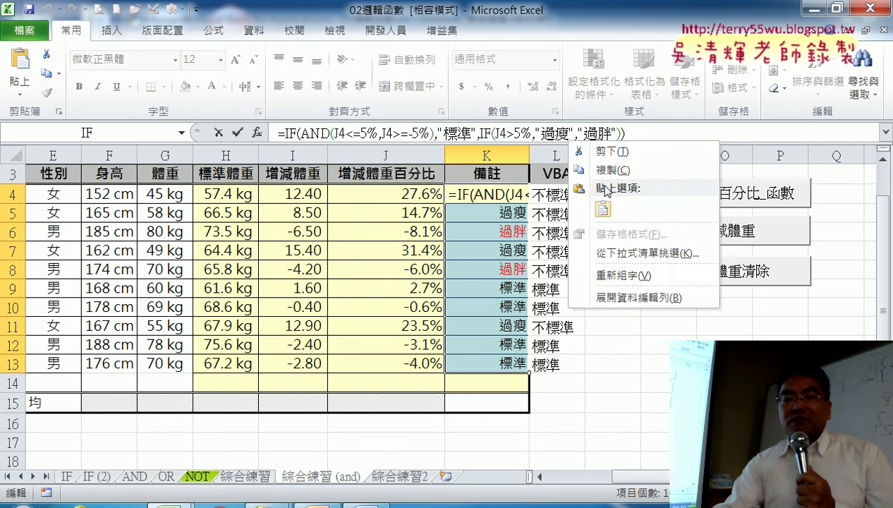
key(Escape)
click(218, 132)
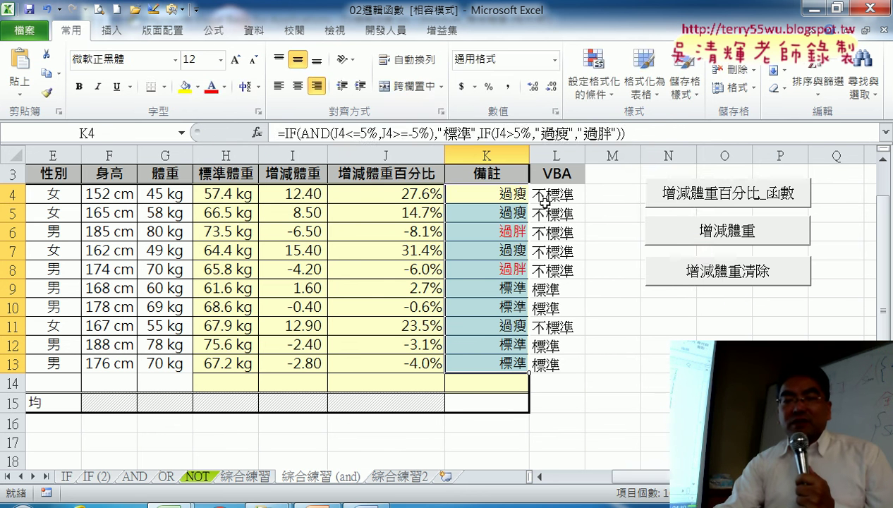
right_click(690, 204)
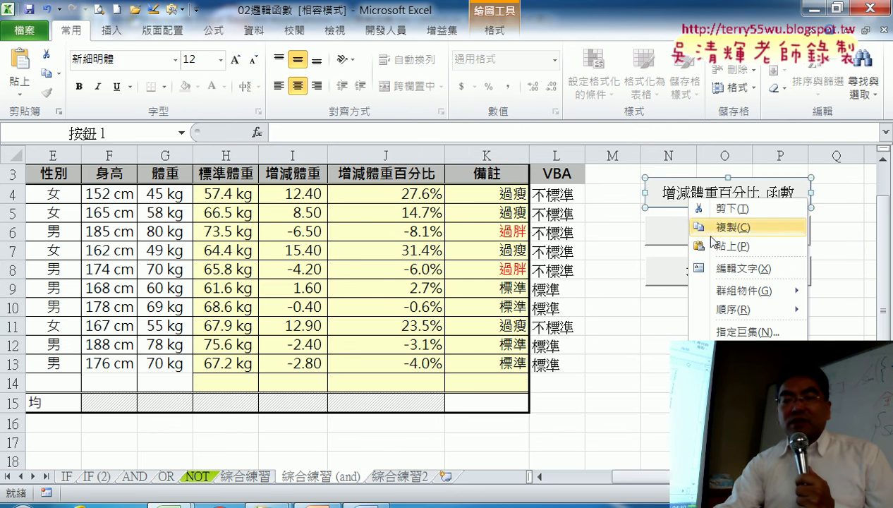
click(727, 332)
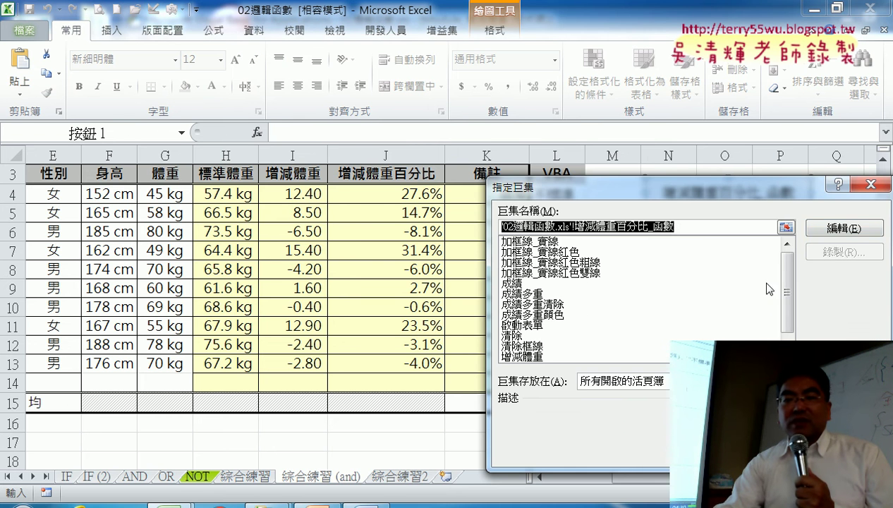
click(838, 233)
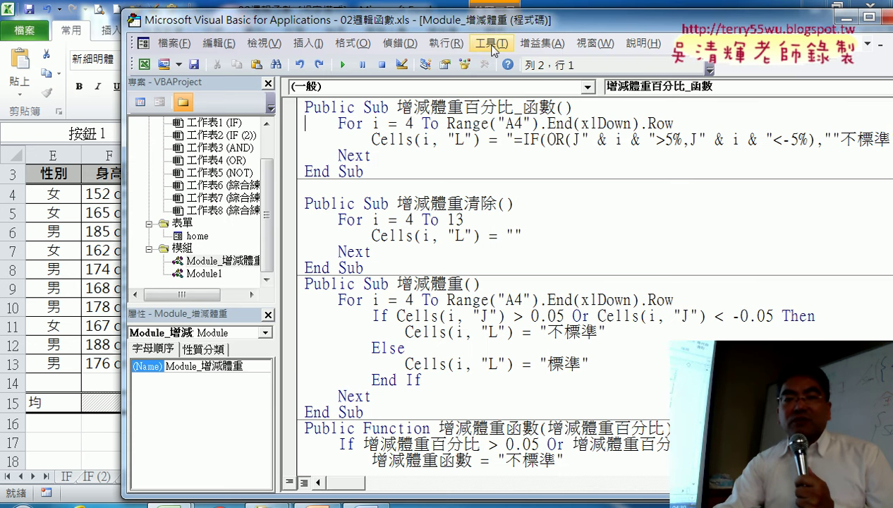
Widen the VBA window and delete the OR formula from line 3's string
drag(474, 23, 255, 23)
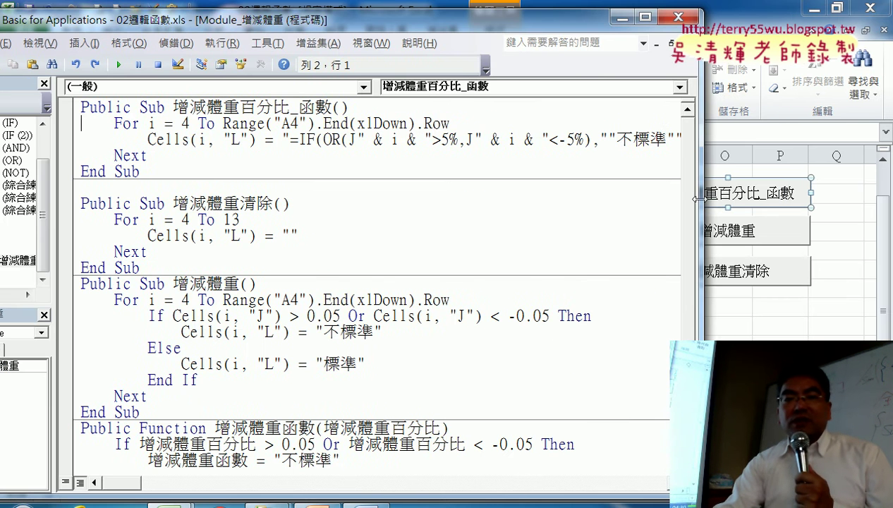
drag(697, 200, 828, 200)
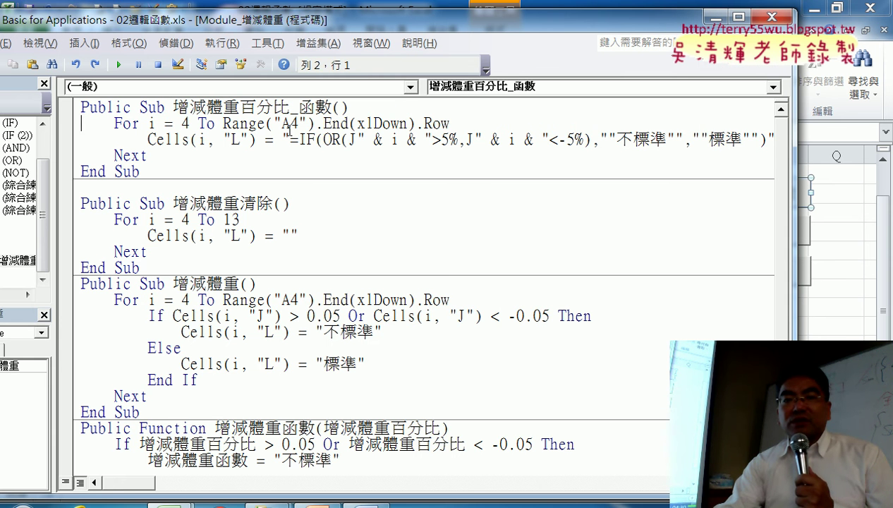
drag(289, 140, 600, 138)
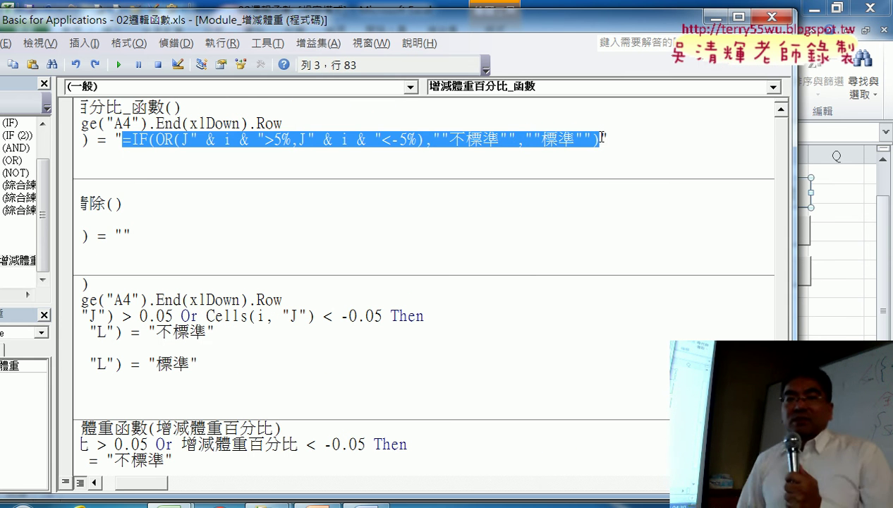
text(=IF(AND(J4<=5%,J4>=-5%),"標準",IF(J4>5%,"過瘦","過胖")))
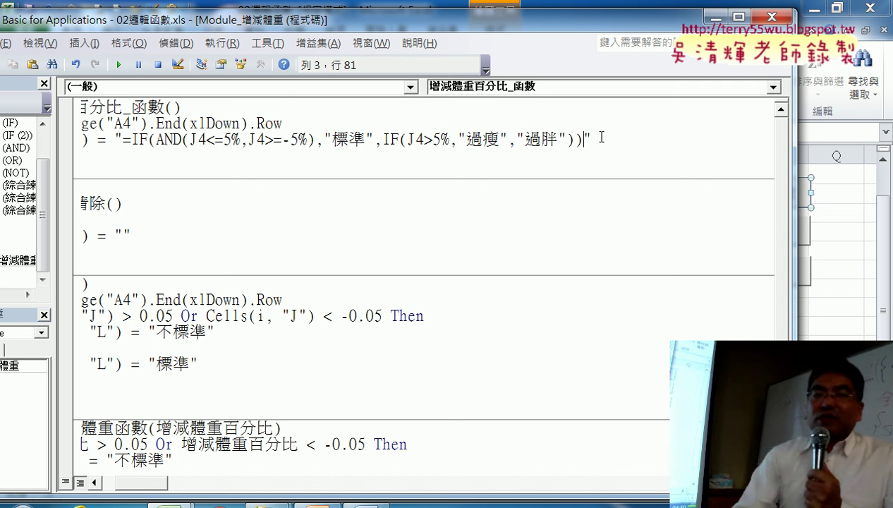
key(ctrl+z)
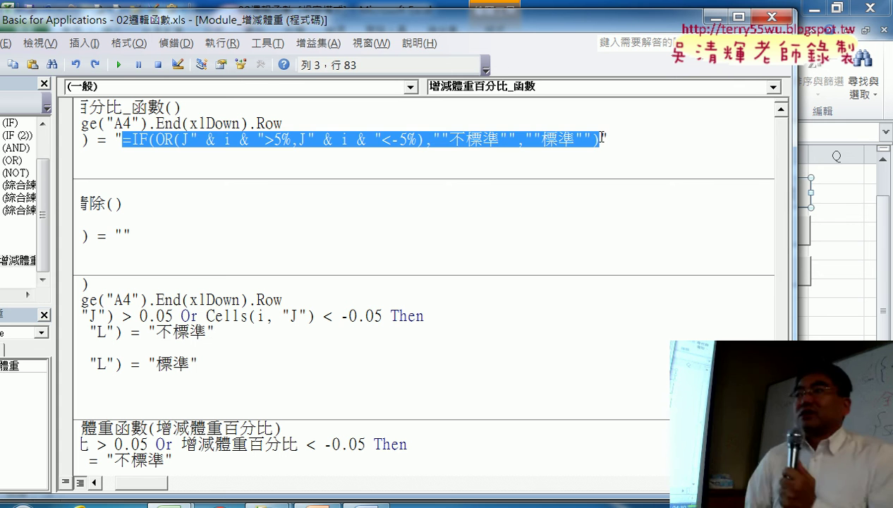
key(Delete)
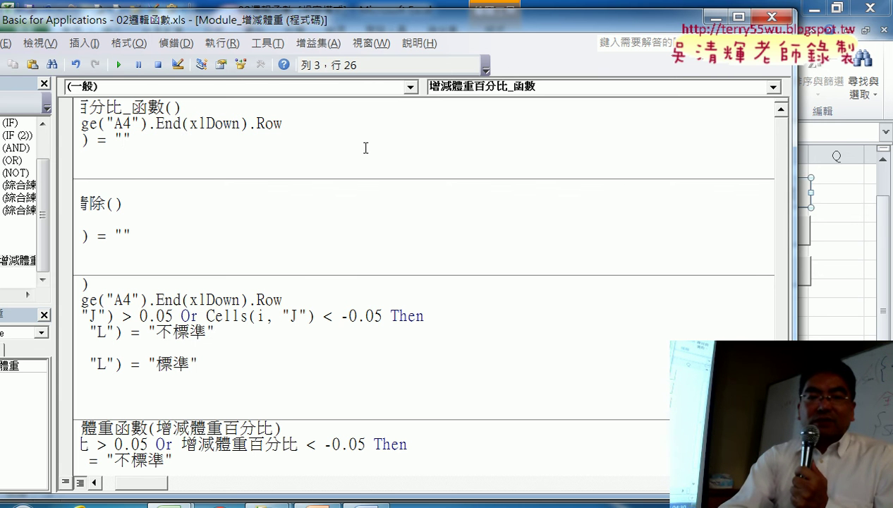
Paste the nested IF formula into a new Notepad document
key(super)
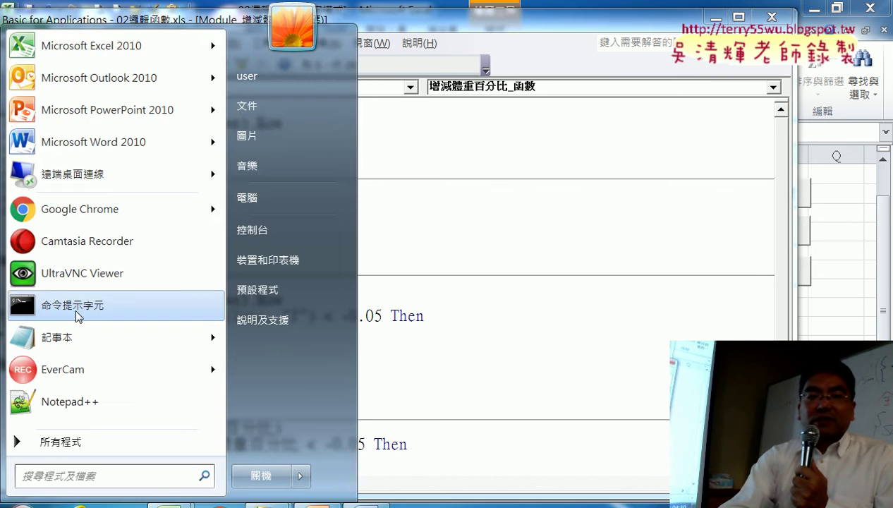
click(75, 340)
right_click(448, 201)
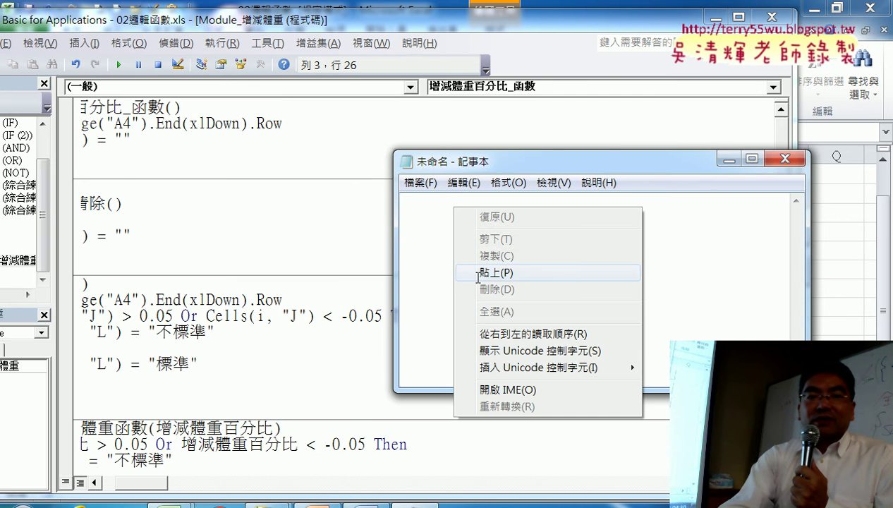
click(475, 274)
drag(485, 164, 191, 122)
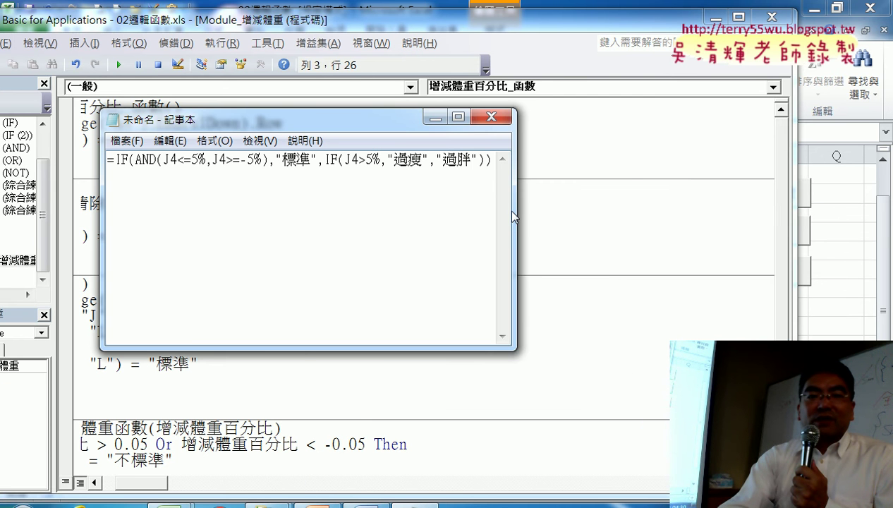
Replace every " in the Notepad formula with "" using Replace All
drag(518, 212, 778, 212)
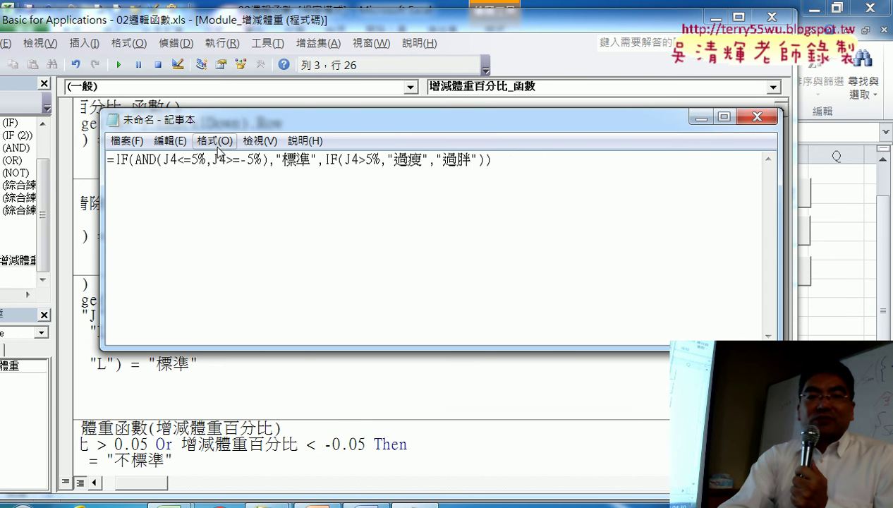
click(176, 145)
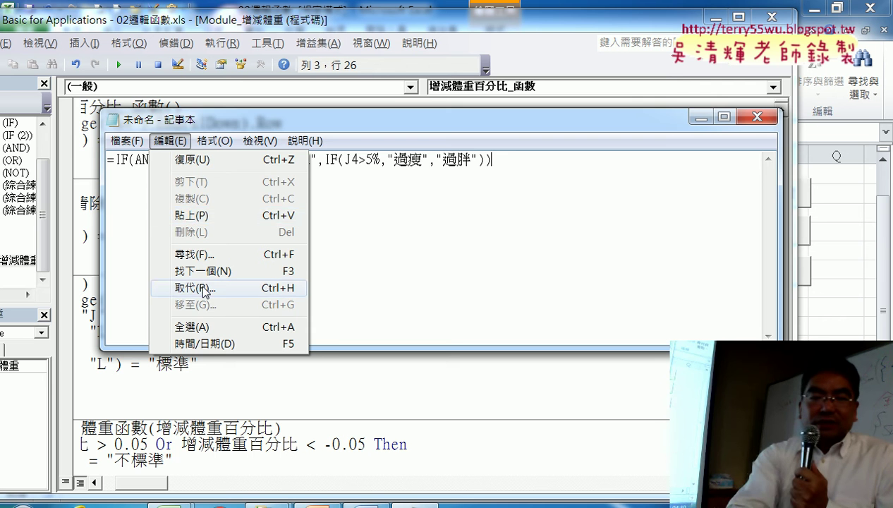
click(204, 288)
text(")
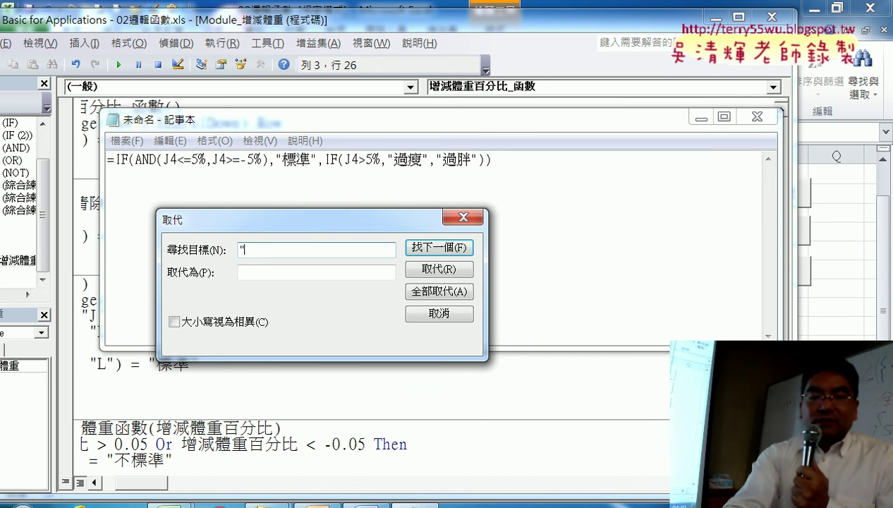
key(Tab)
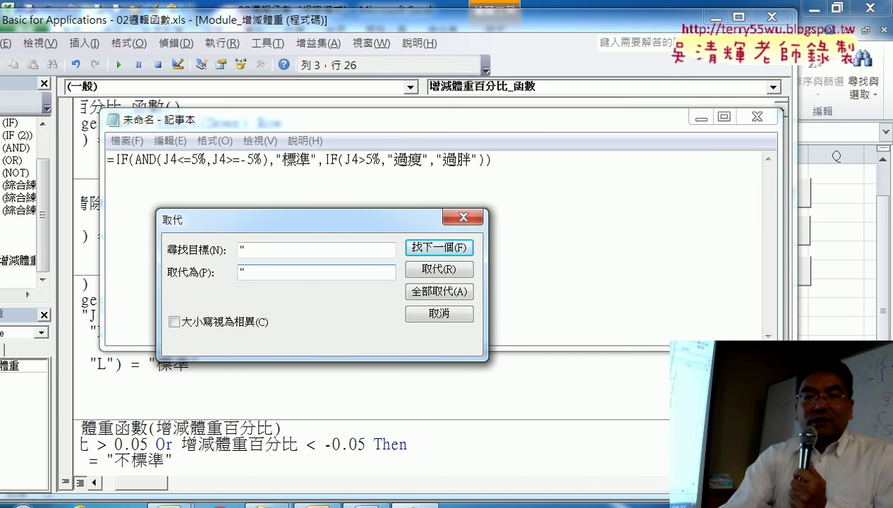
text(")
click(432, 291)
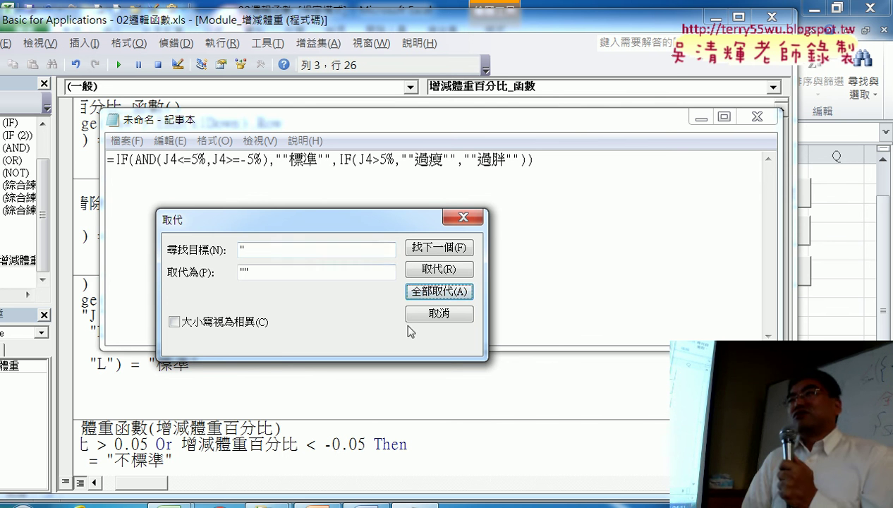
click(451, 314)
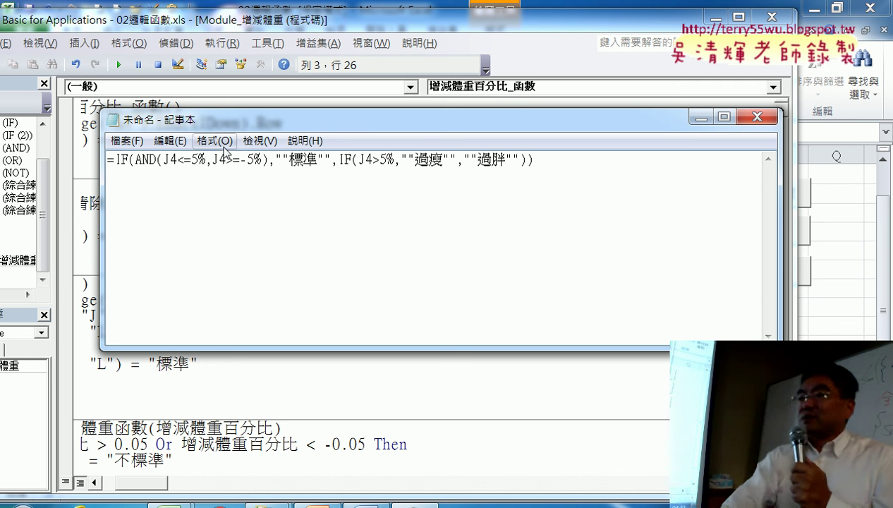
Change the first J4 to J" & i & " and copy that " & i & " piece
drag(170, 160, 178, 161)
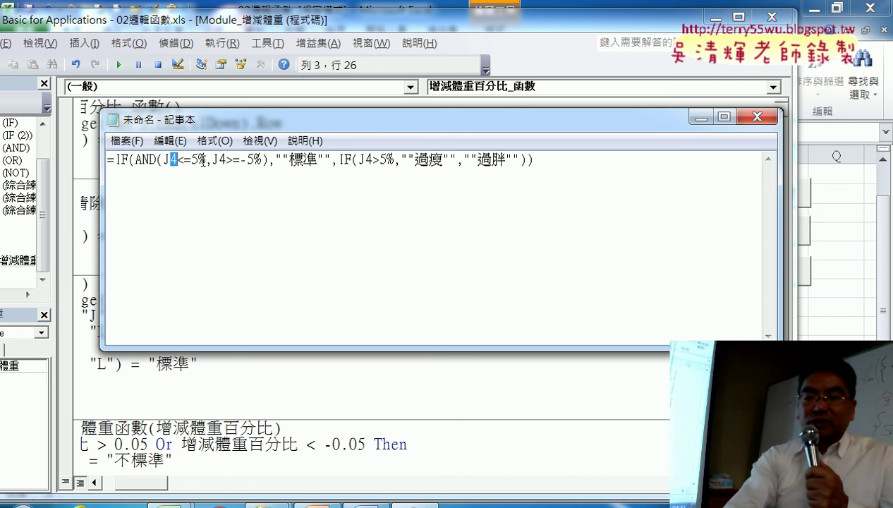
text("")
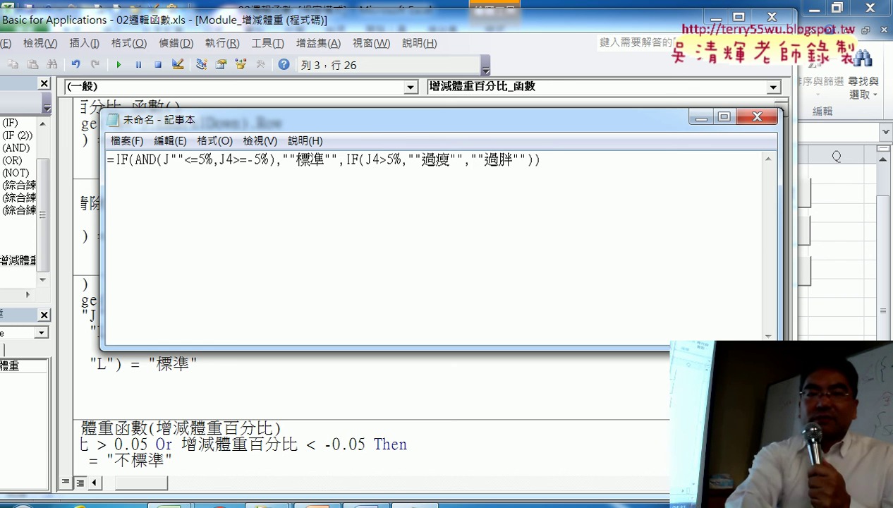
key(Left)
text(&)
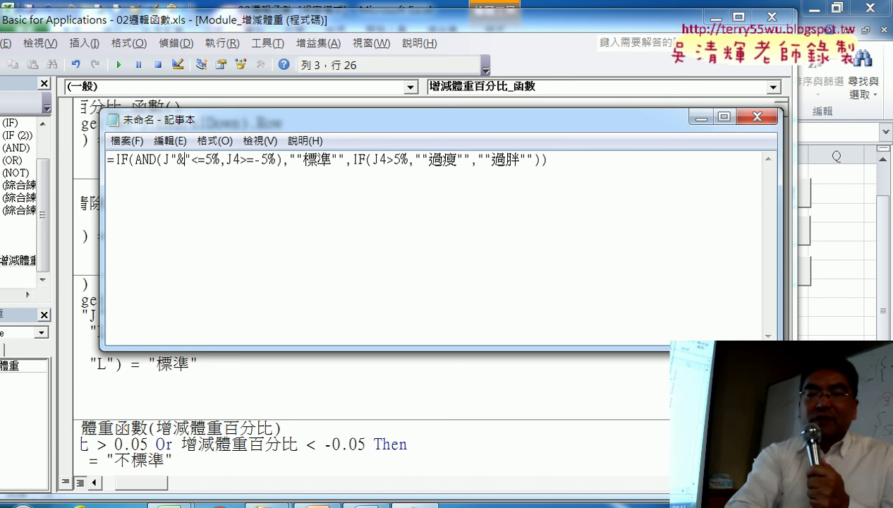
text(&)
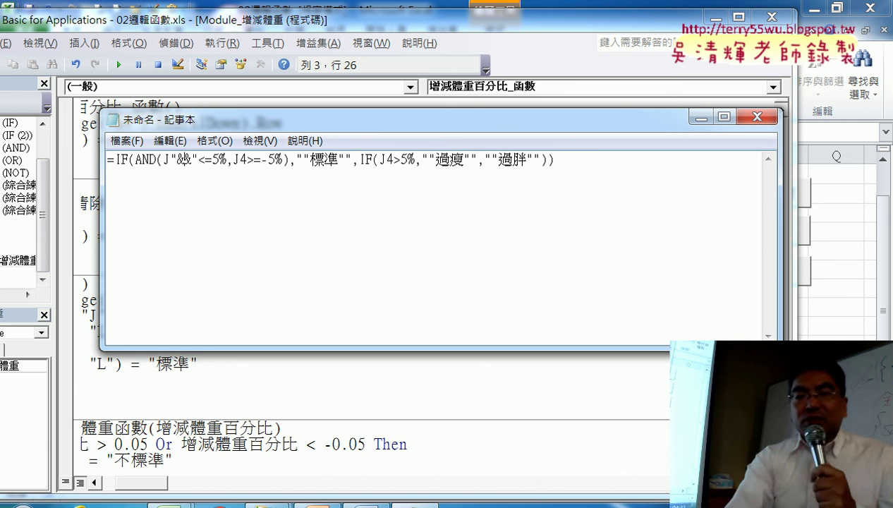
text(i)
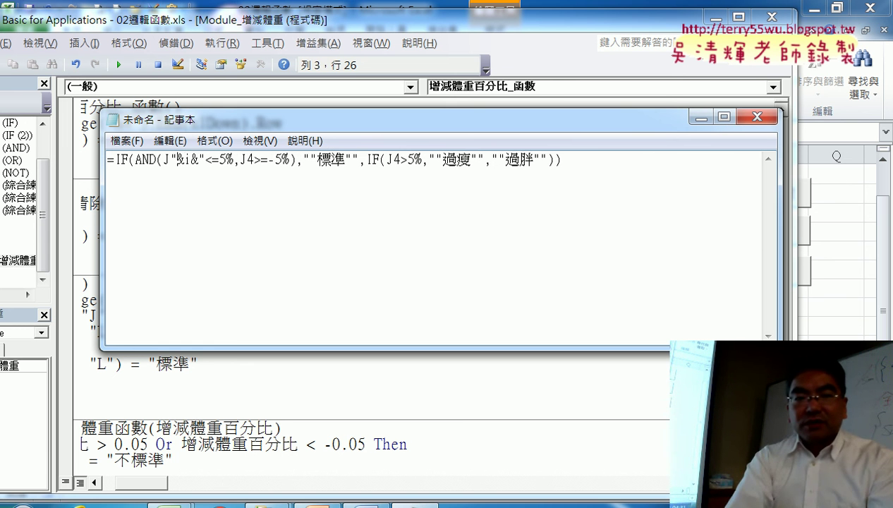
key(Left)
key(Left)
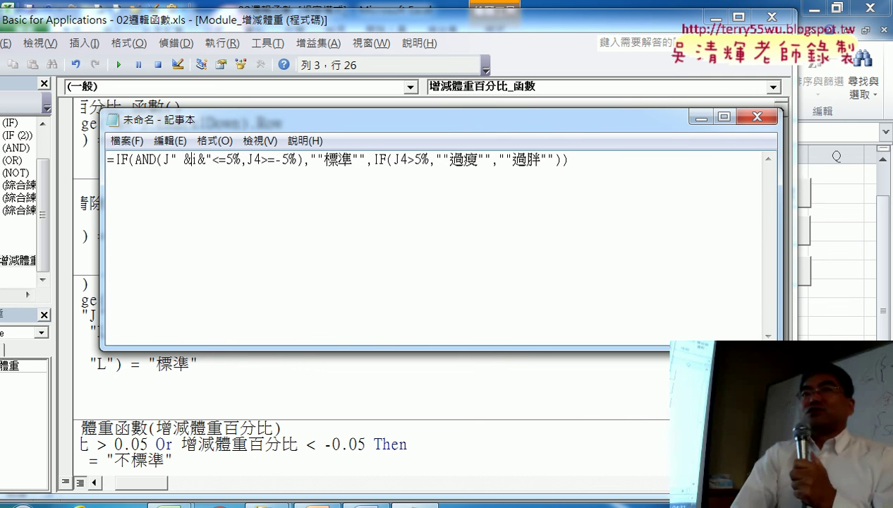
key(Left)
key(Left)
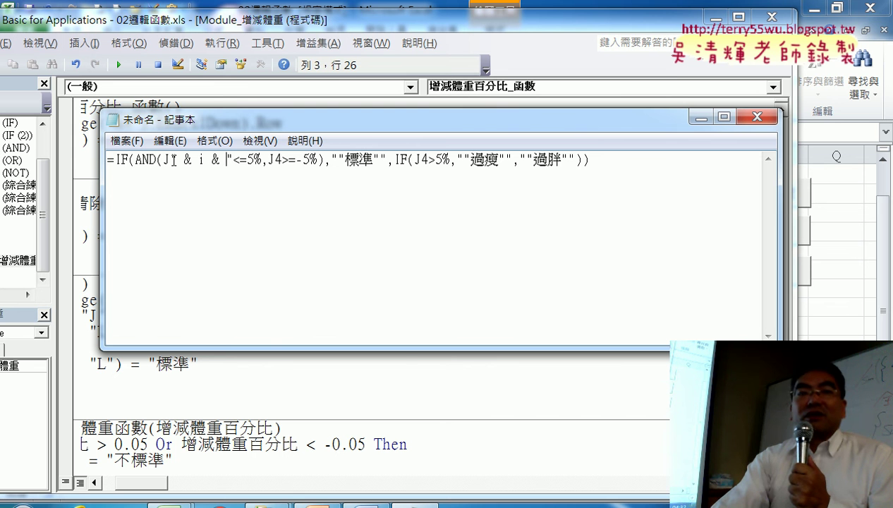
drag(170, 161, 217, 164)
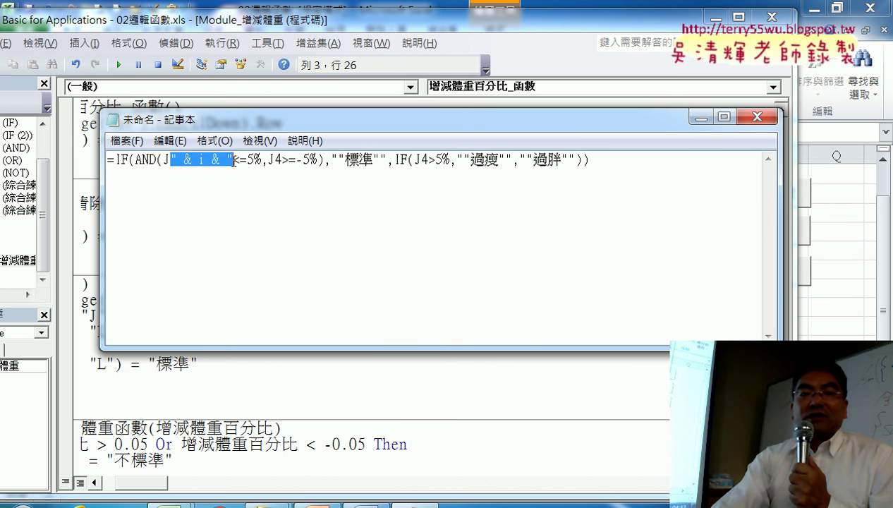
right_click(218, 165)
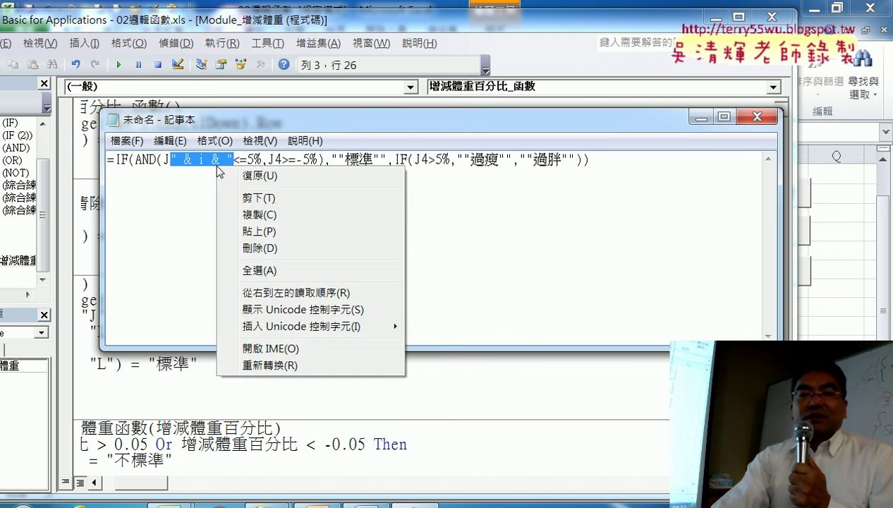
click(252, 213)
Paste " & i & " over the 4 in the remaining two J4 references
drag(274, 161, 282, 160)
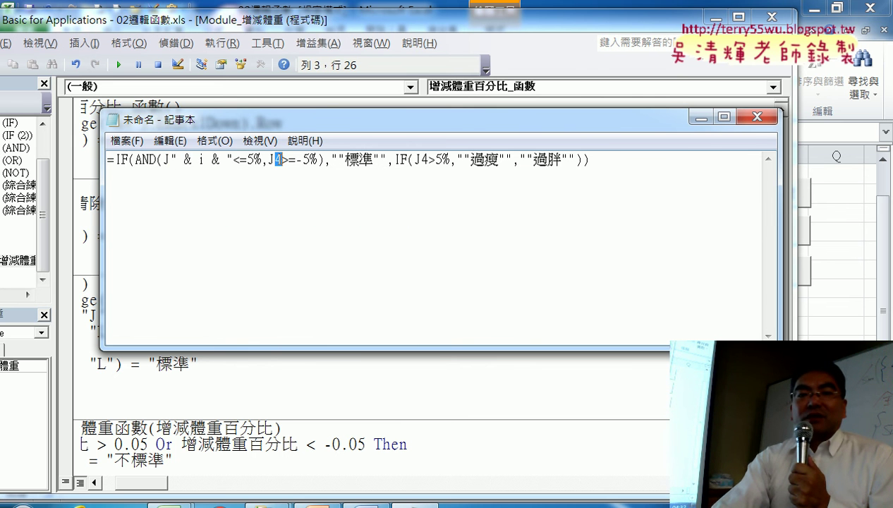
right_click(279, 161)
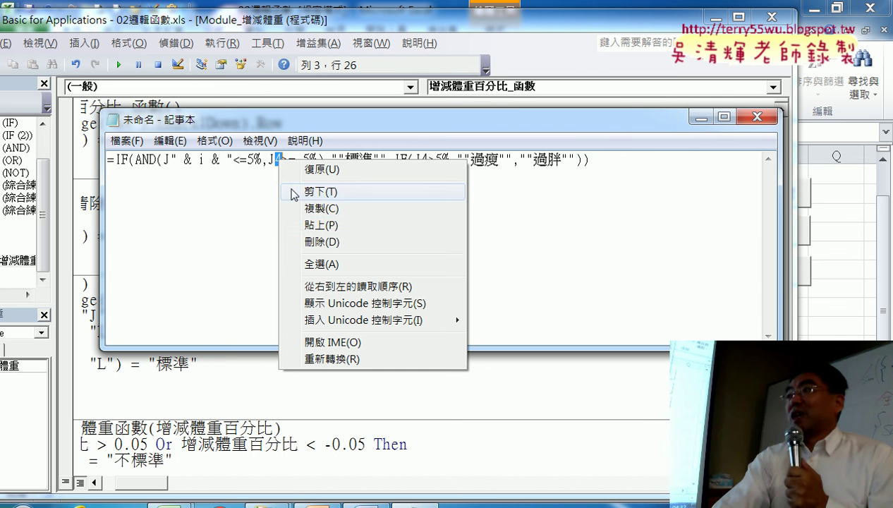
click(316, 226)
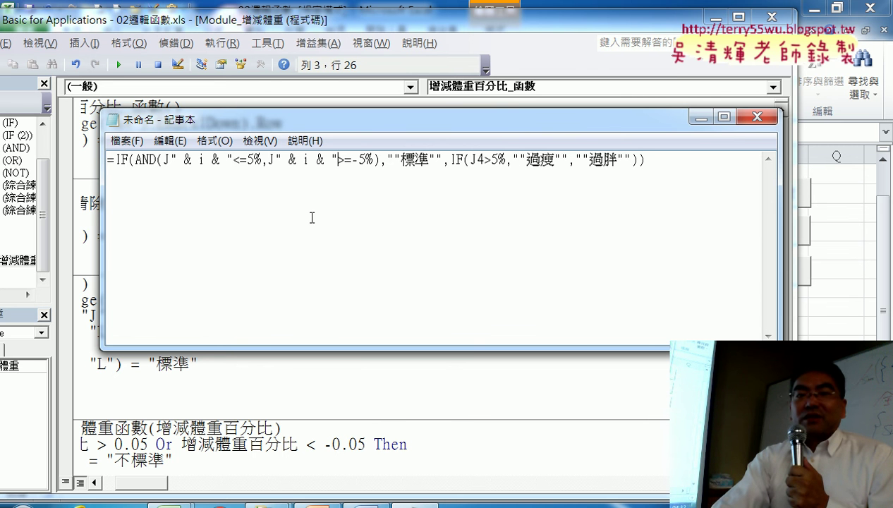
drag(484, 160, 478, 159)
right_click(478, 160)
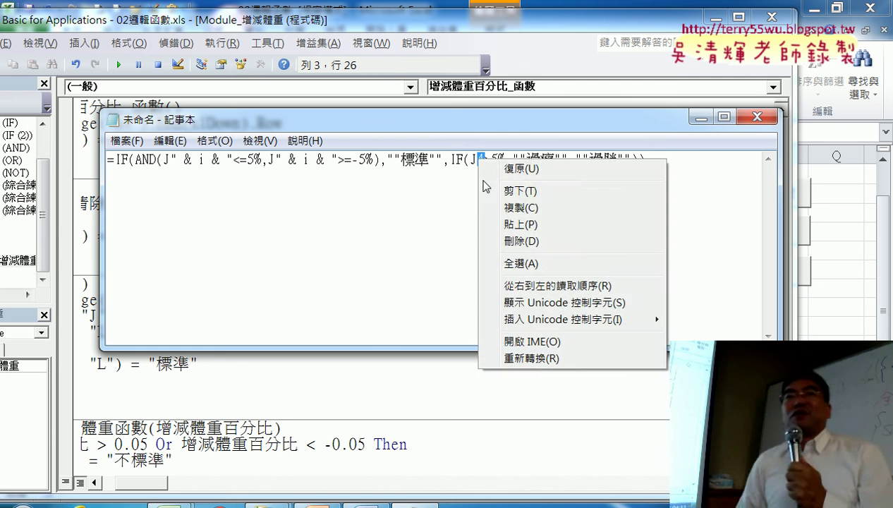
click(504, 224)
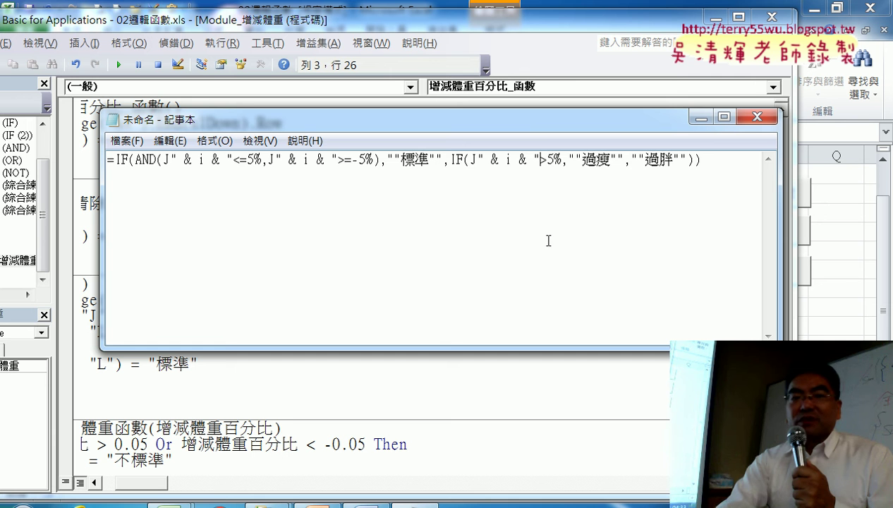
Paste the converted Notepad formula into the macro's Cells(i, "L") line
drag(710, 160, 71, 177)
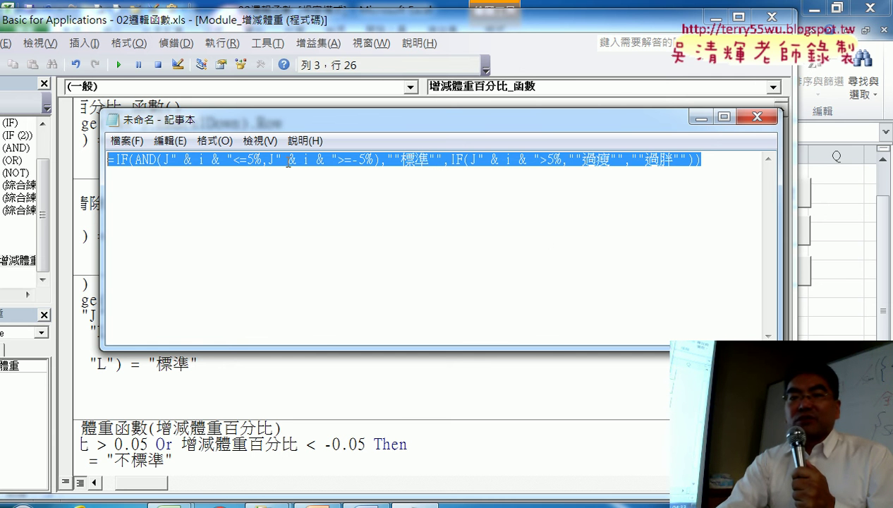
right_click(484, 166)
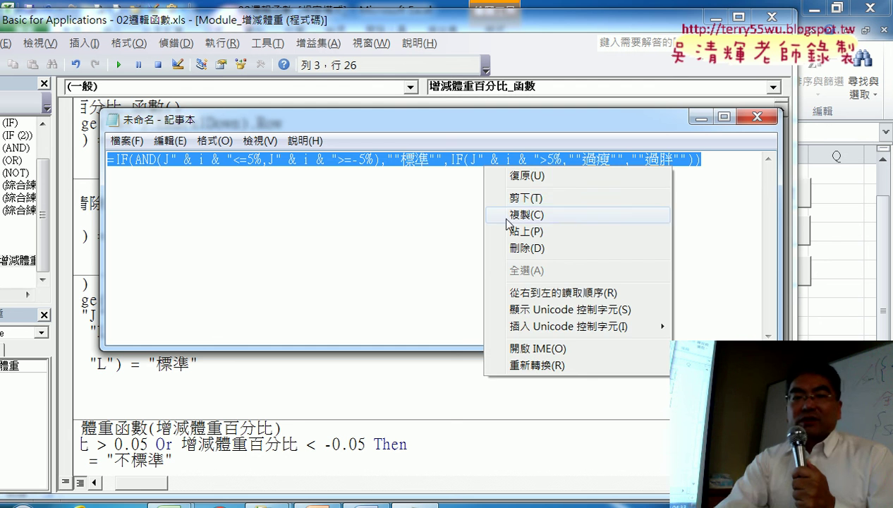
click(502, 216)
click(700, 117)
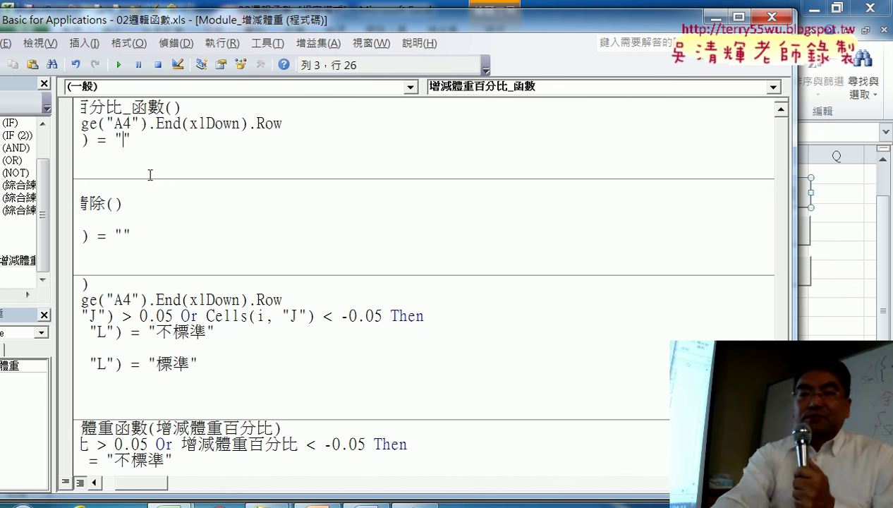
key(ctrl+v)
click(647, 133)
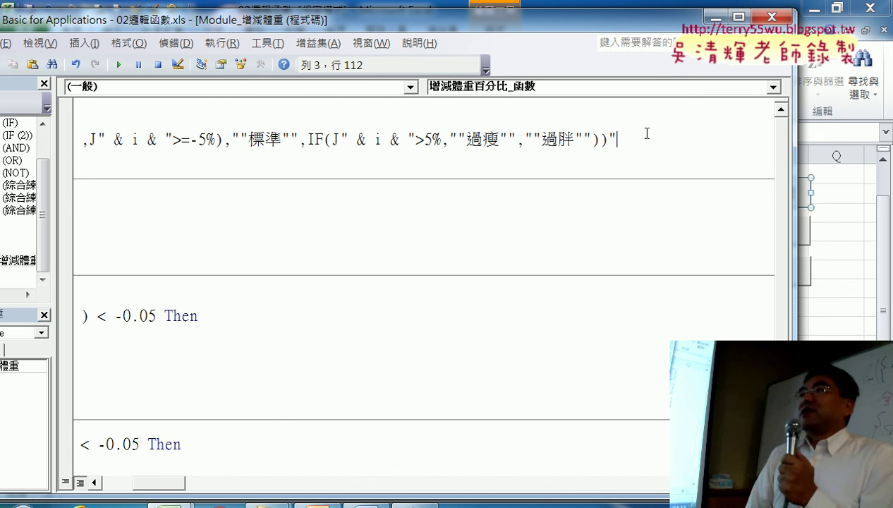
key(Return)
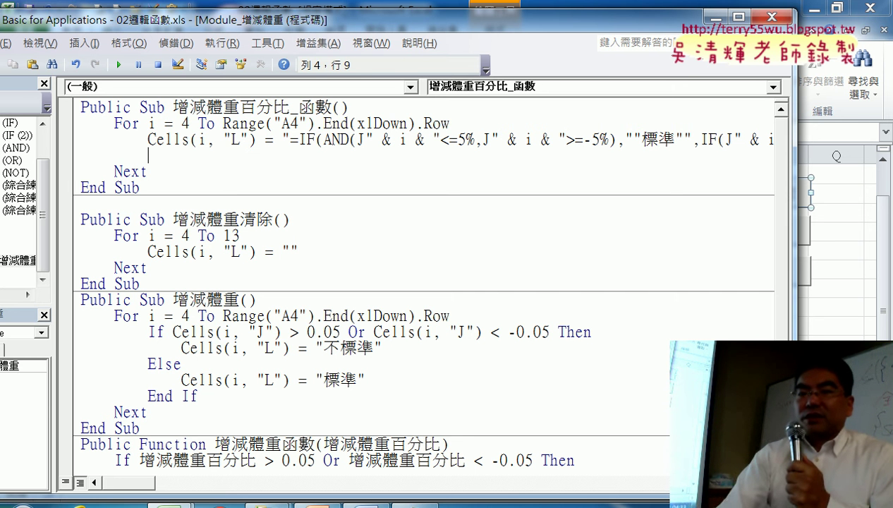
key(BackSpace)
key(BackSpace)
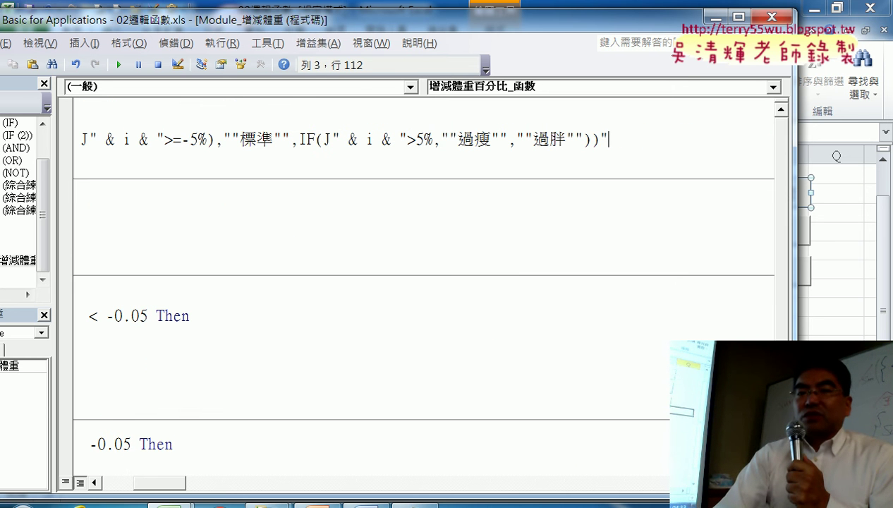
Run the 增減體重百分比_函數 macro to fill column L, then open the 增減體重 macro's code
click(861, 291)
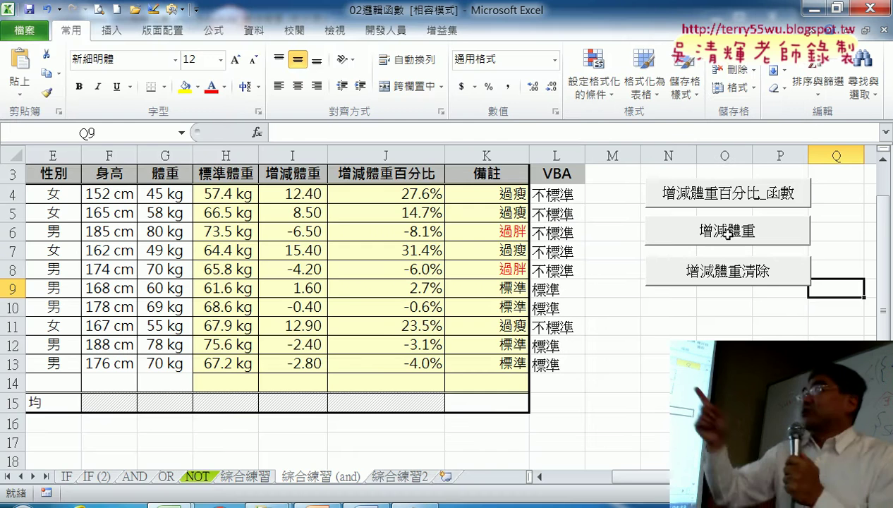
click(713, 198)
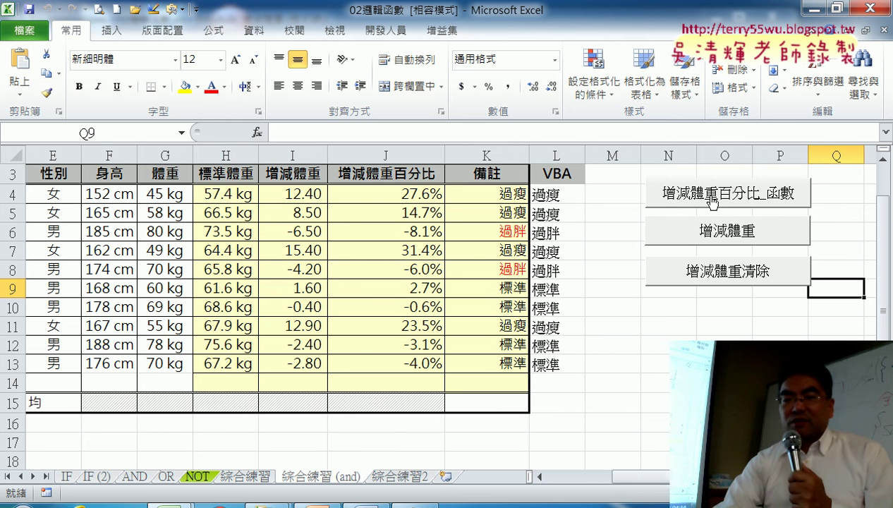
right_click(734, 232)
click(783, 363)
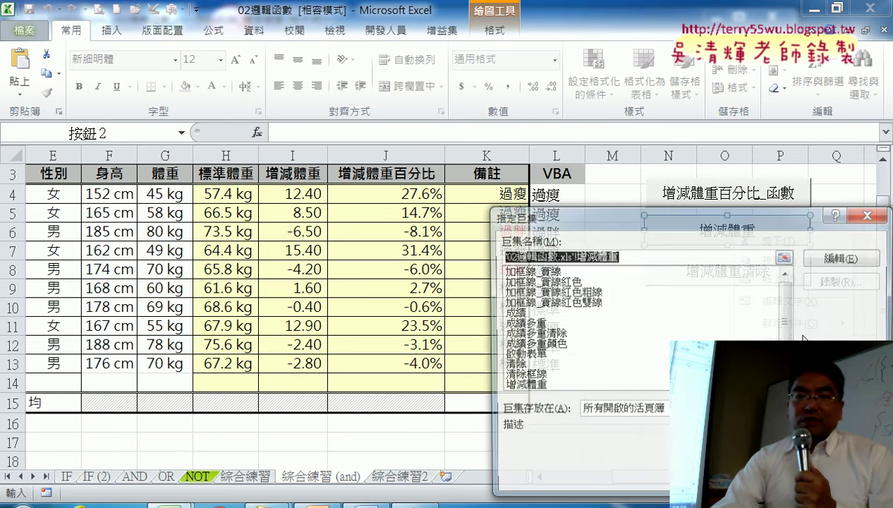
click(838, 258)
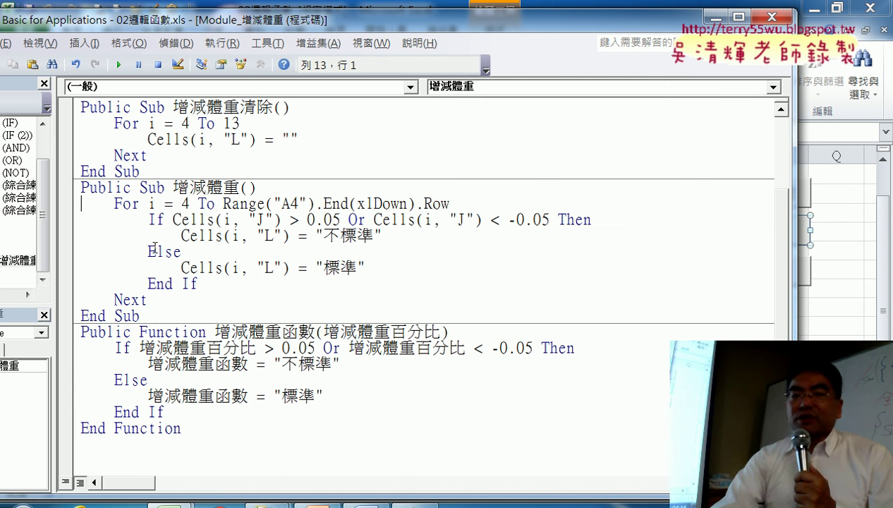
Insert a new line above the Cells assignment and begin an If statement there
drag(381, 235, 181, 235)
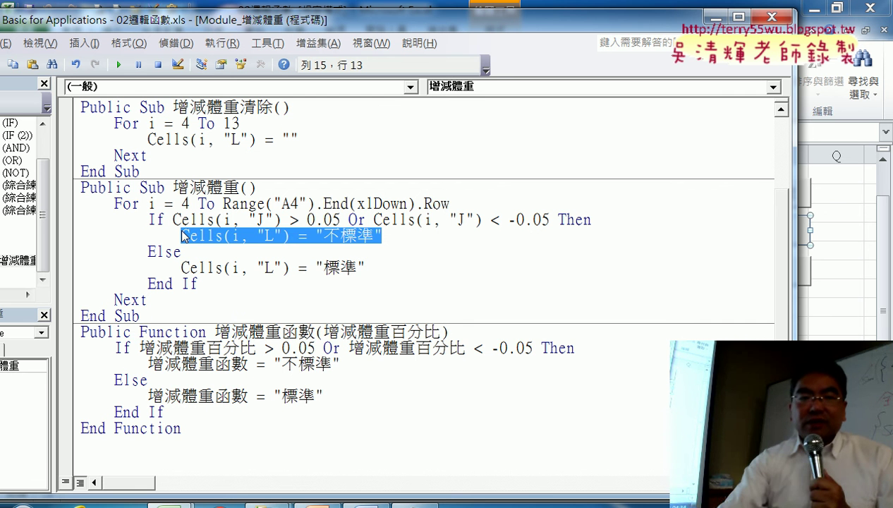
click(181, 236)
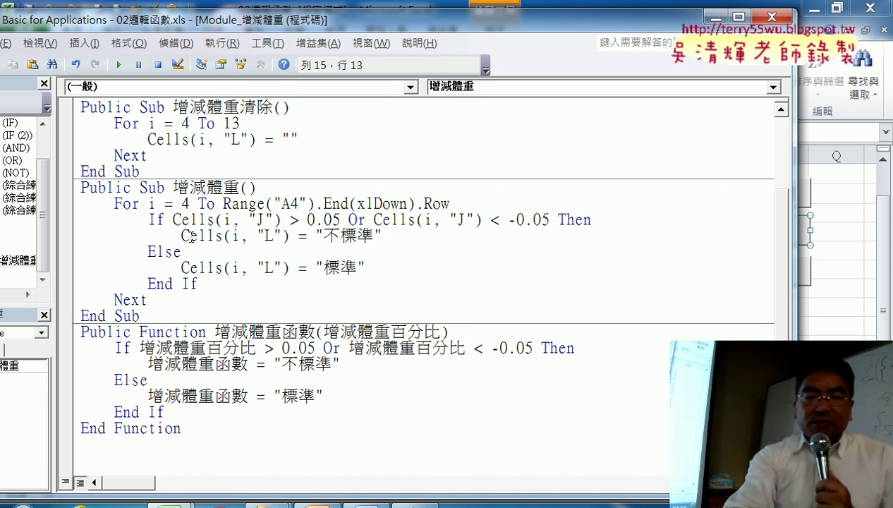
key(Return)
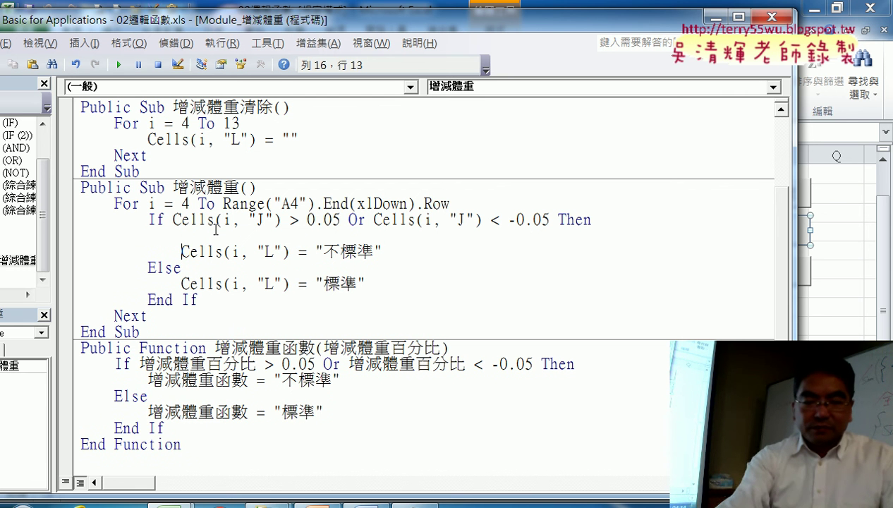
click(216, 229)
text(ㄞ)
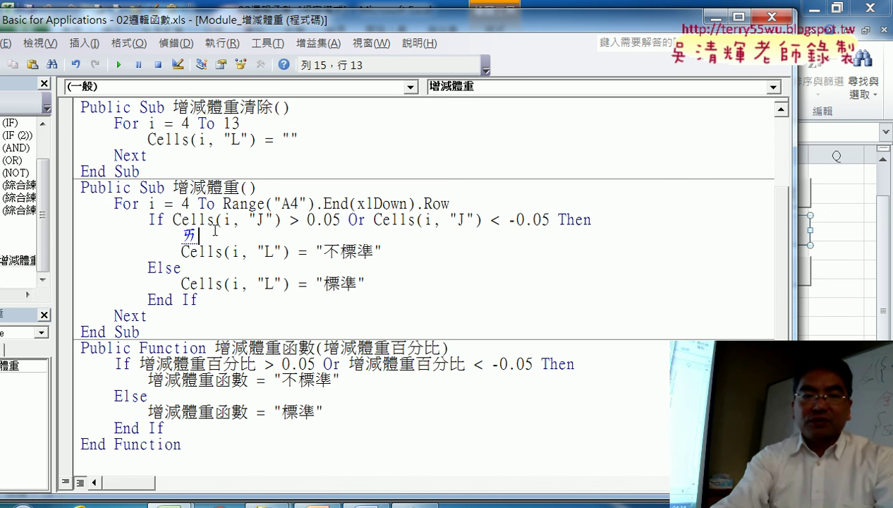
key(Escape)
text(i)
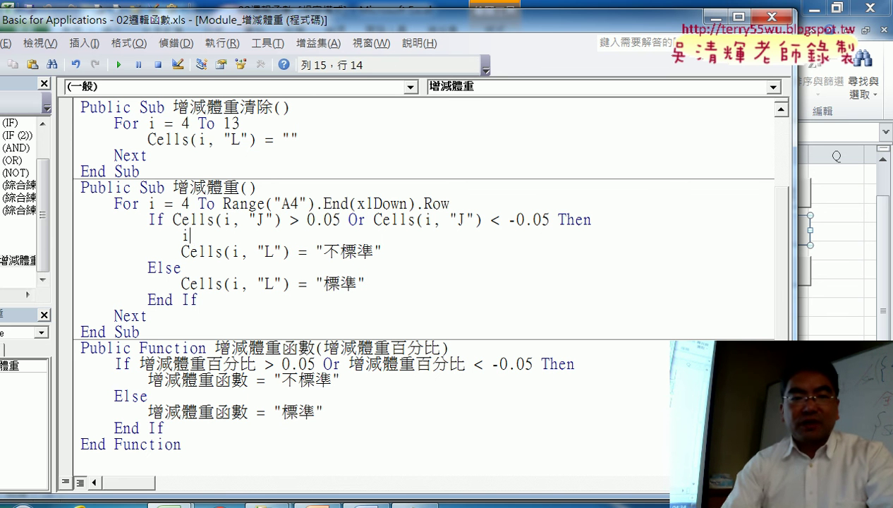
text(f)
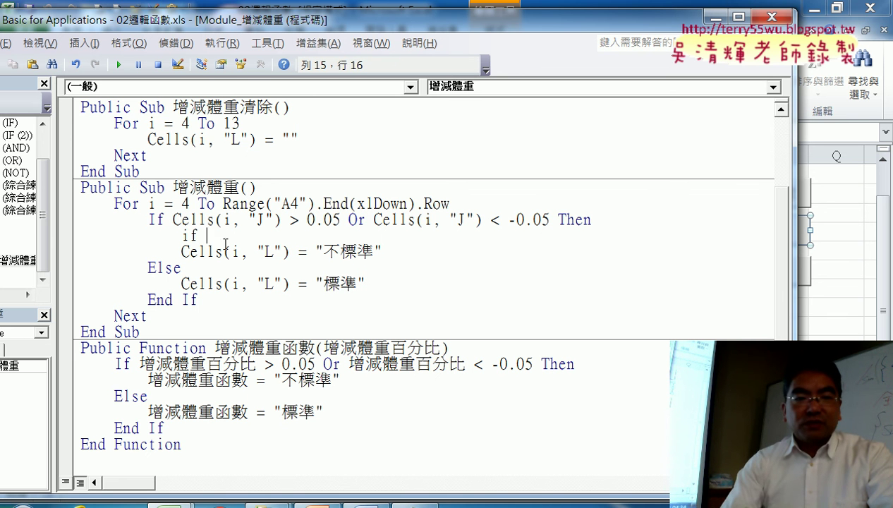
click(174, 219)
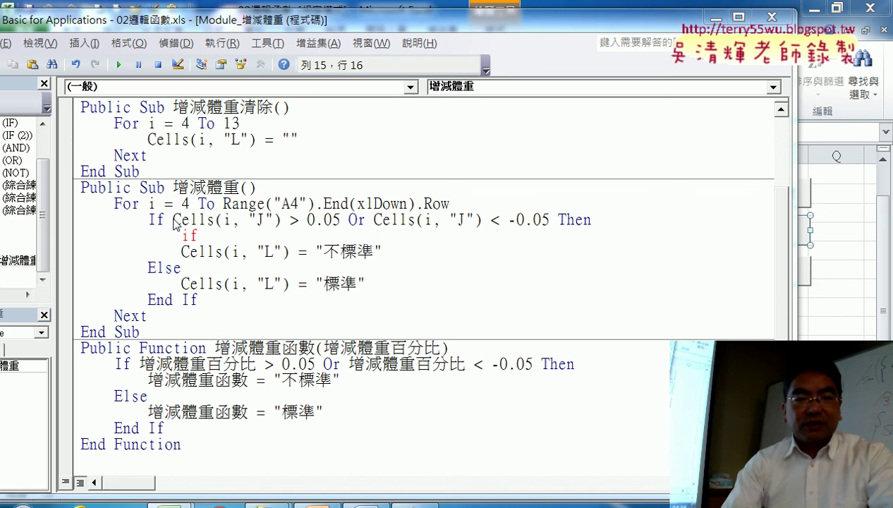
key(Return)
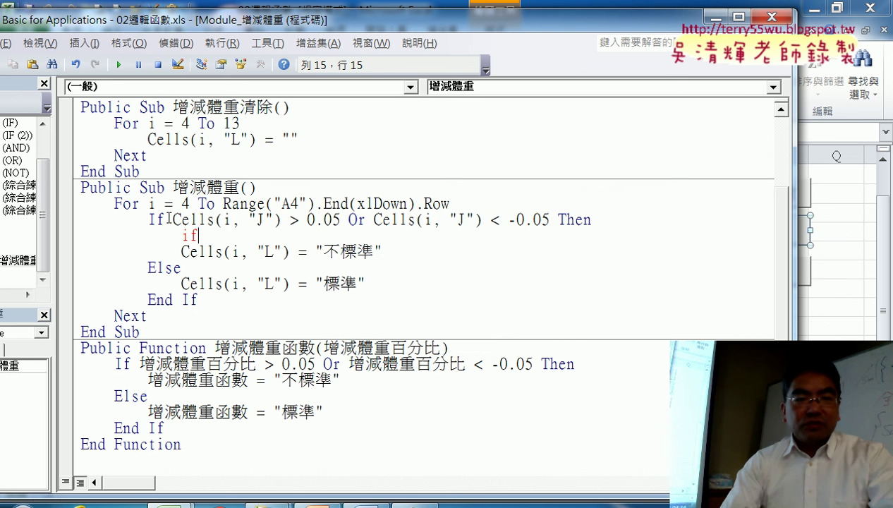
Write the inner If Cells(i, "J") > 0.05 Then with an Else branch
drag(170, 219, 340, 220)
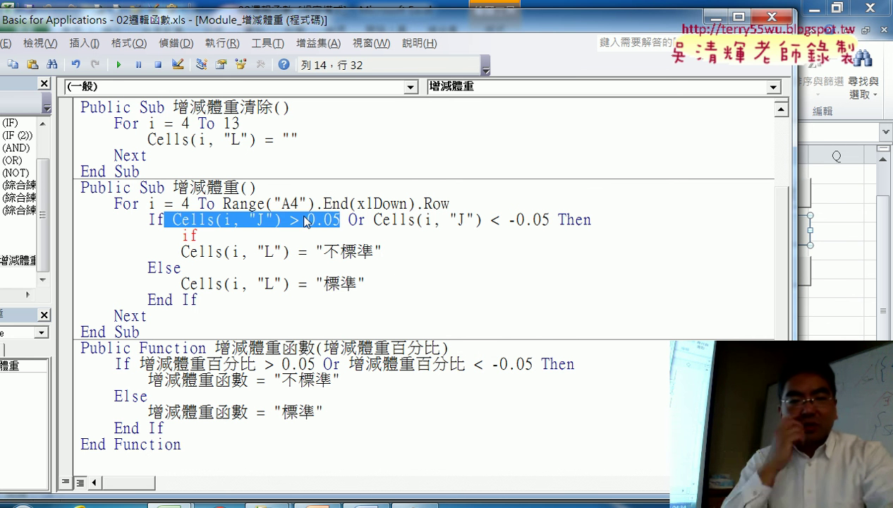
key(ctrl+c)
click(296, 236)
key(ctrl+v)
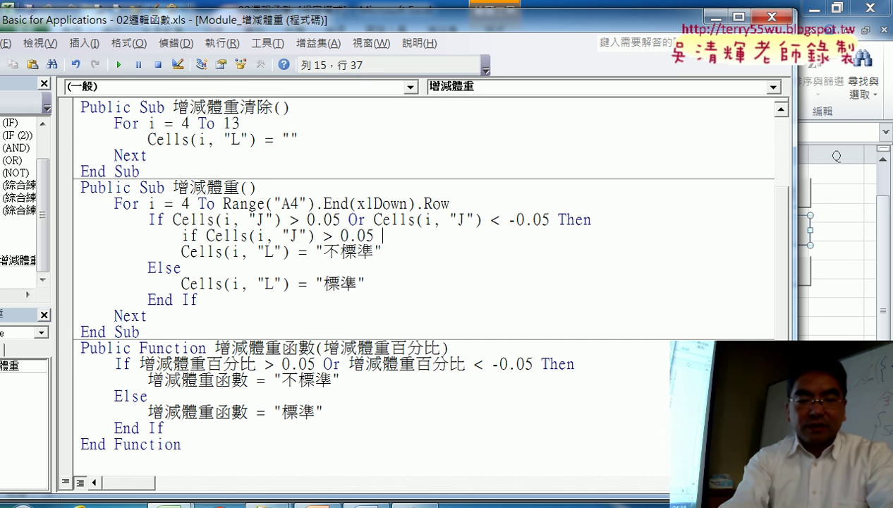
text(hen)
key(Return)
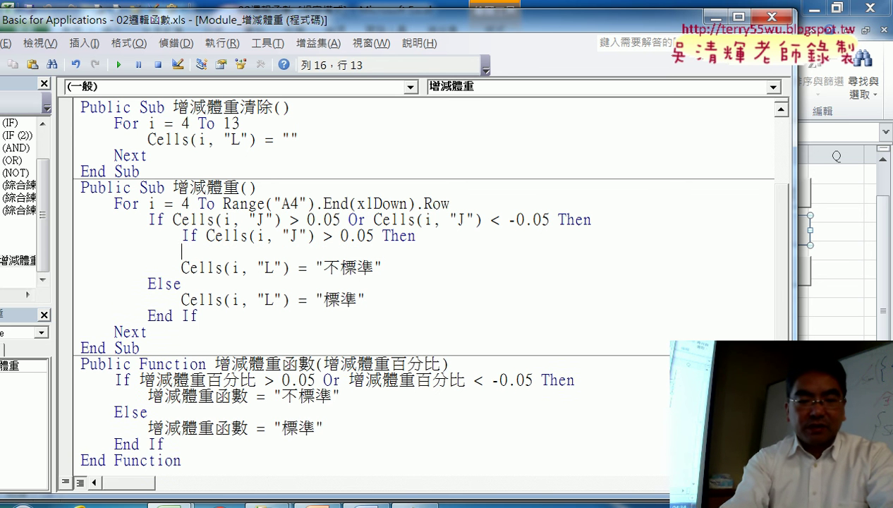
key(Return)
text(els)
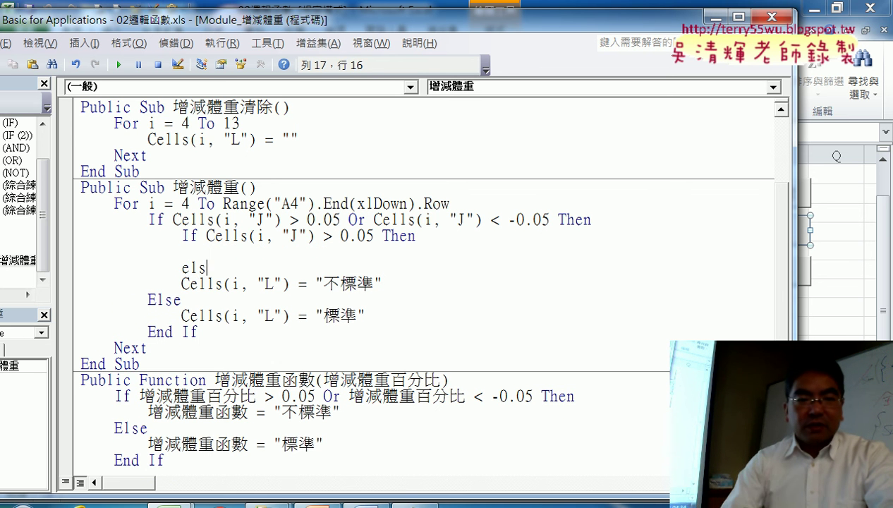
text(Else)
key(Return)
key(Return)
text(end)
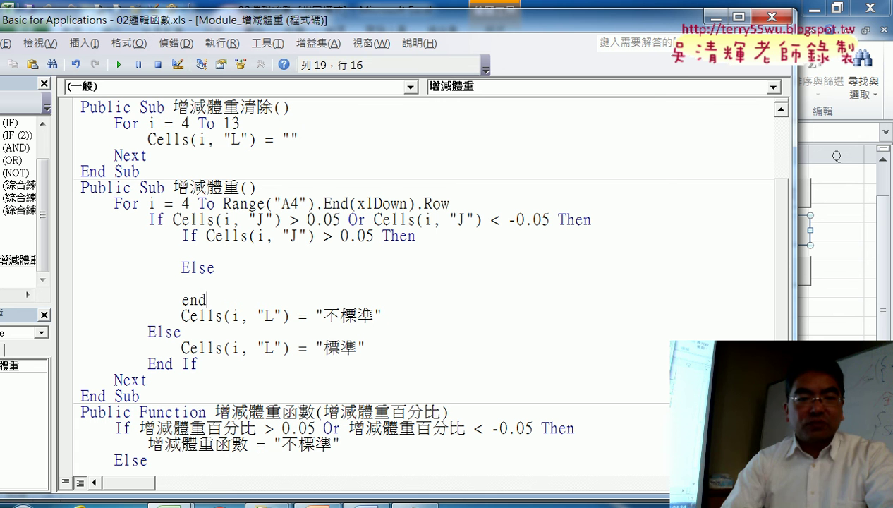
text( if)
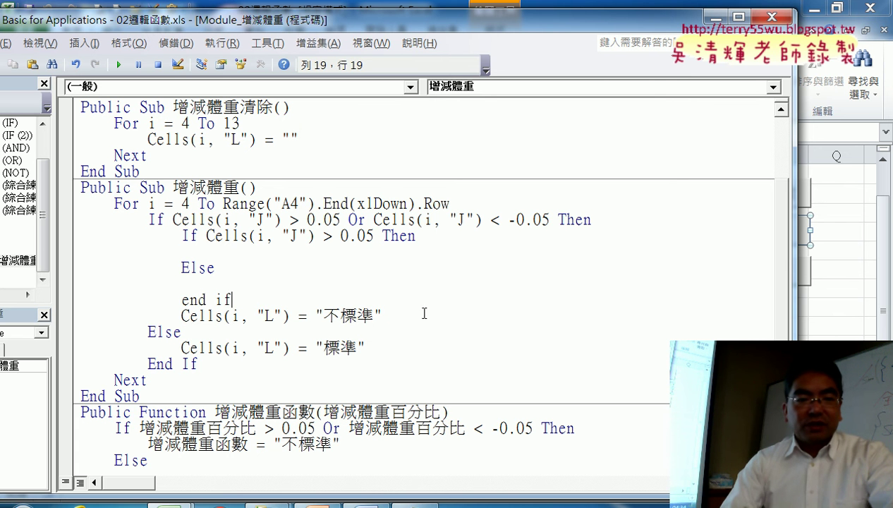
Move the assignment into the Then branch, indented, with 不標準 changed to 過瘦
mouse_move(422, 315)
mouse_down()
mouse_move(183, 301)
mouse_move(179, 323)
mouse_move(184, 252)
mouse_up()
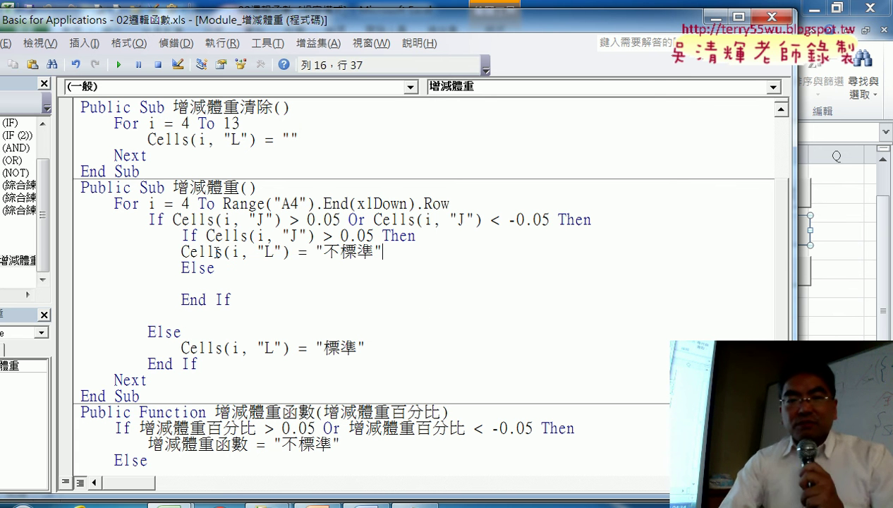
click(182, 251)
key(Tab)
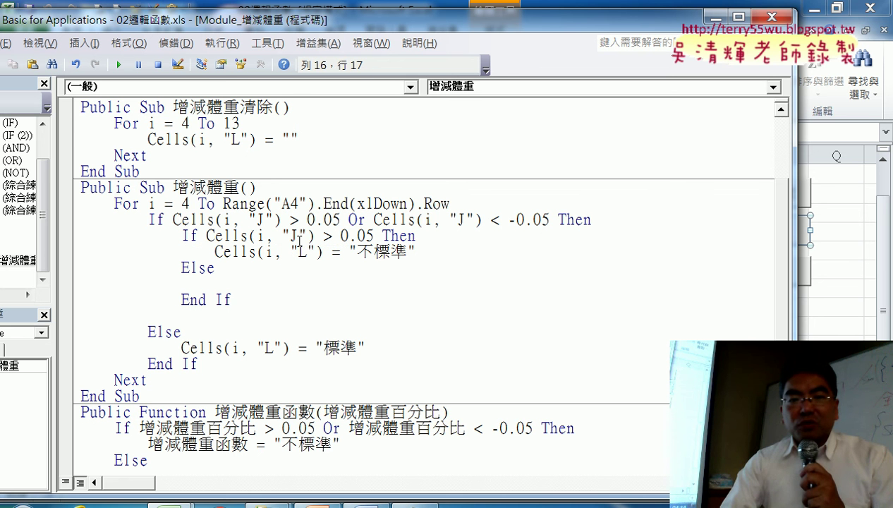
mouse_move(373, 236)
mouse_down()
mouse_move(340, 235)
mouse_move(410, 256)
mouse_up()
text(v)
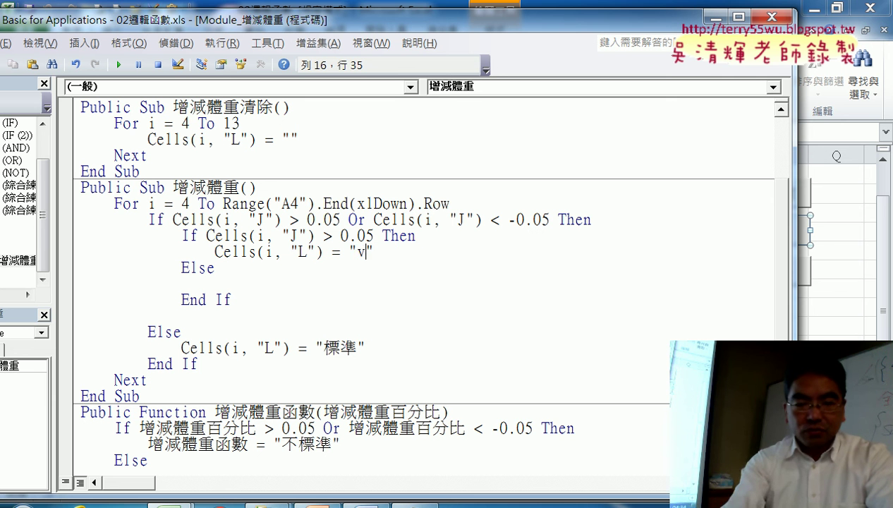
key(BackSpace)
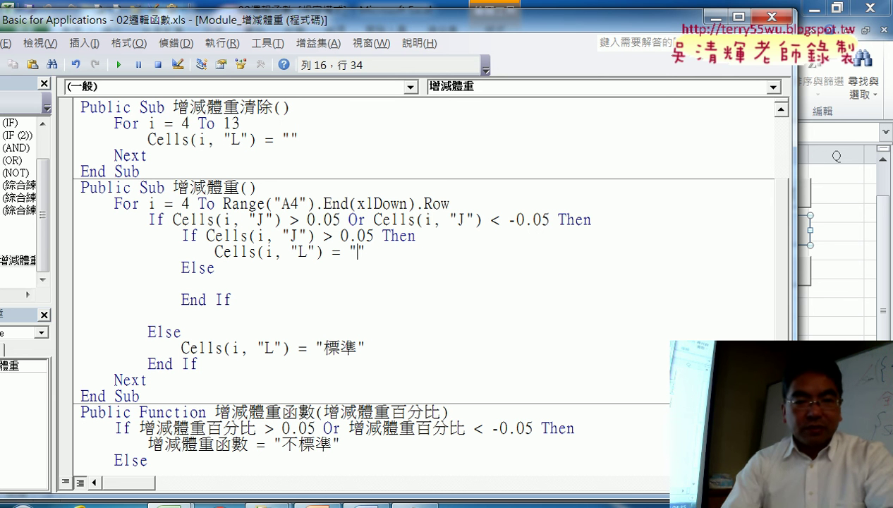
text(eji4)
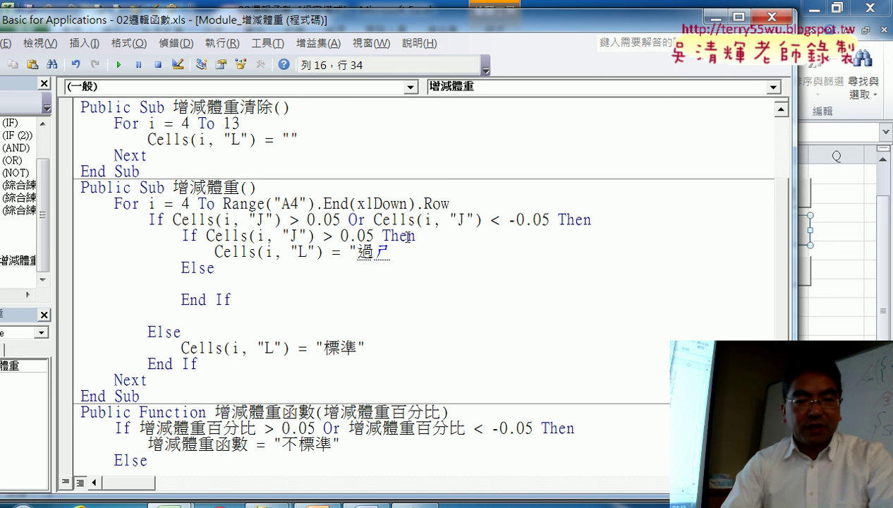
text(.4")
Copy the 過瘦 assignment under Else, indent it, and change it to 過胖
drag(400, 252, 215, 254)
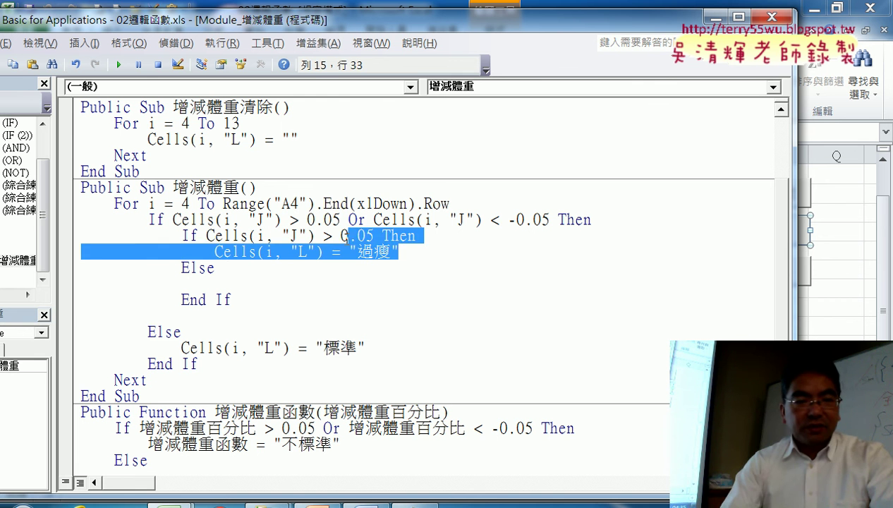
key(ctrl+c)
click(181, 283)
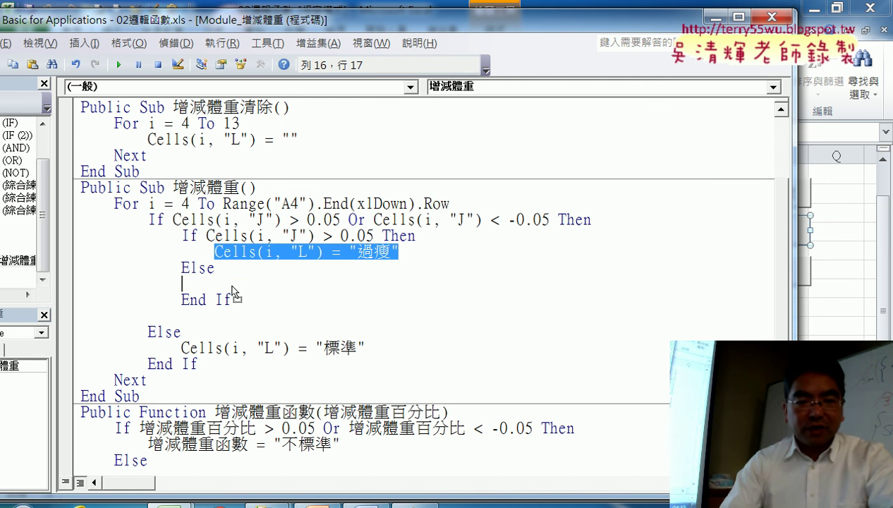
key(ctrl+v)
click(179, 284)
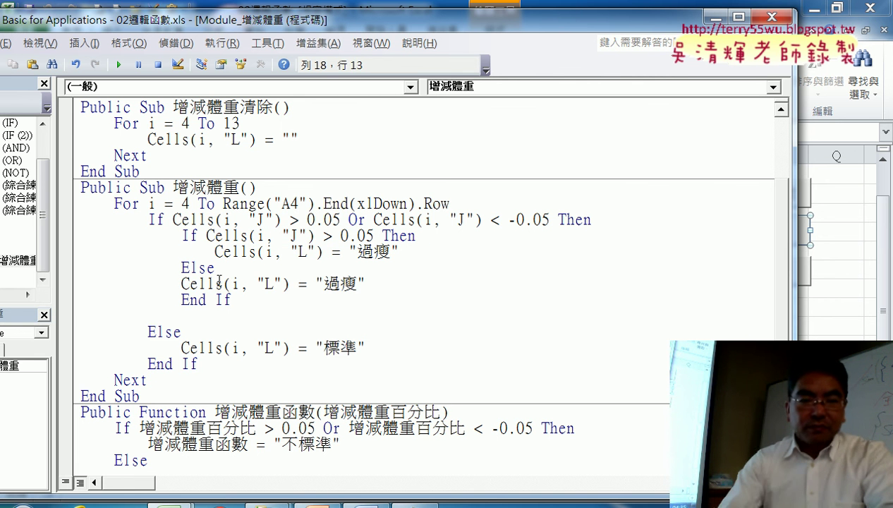
key(Tab)
click(385, 283)
drag(373, 283, 394, 283)
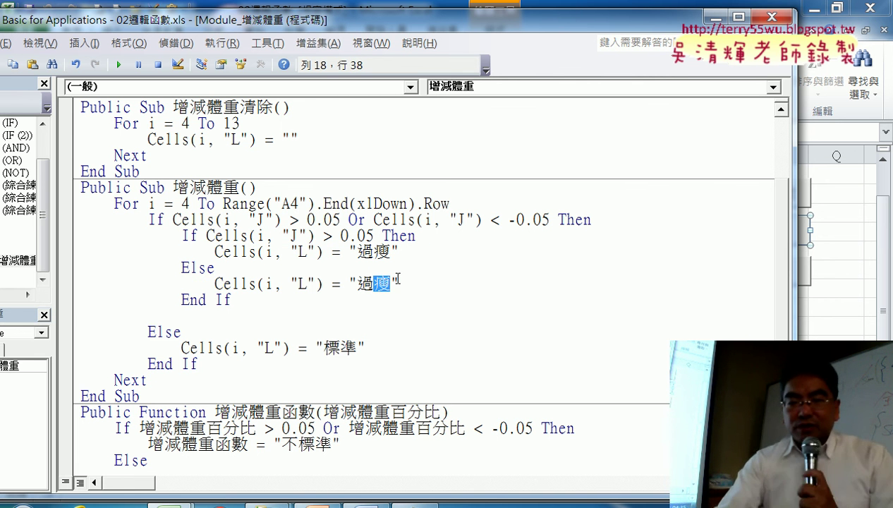
text(胖)
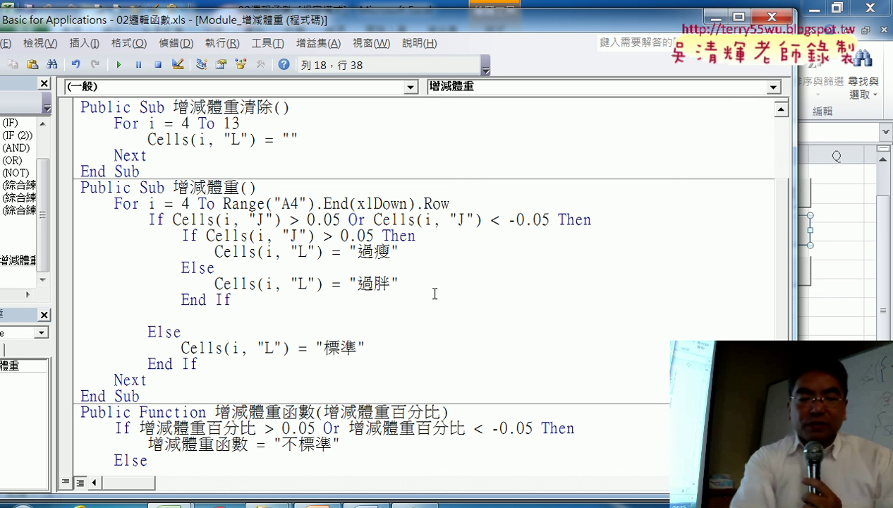
Tidy the blank lines around the 過胖 assignment and End If
click(433, 288)
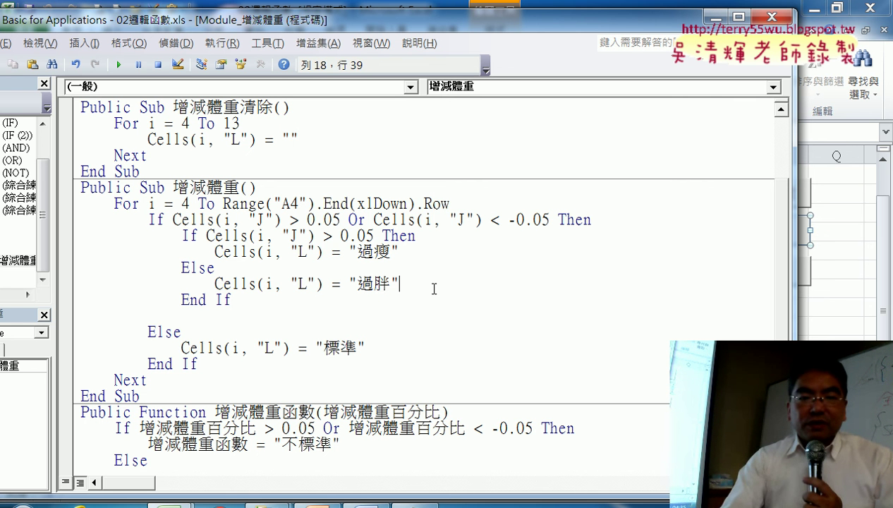
key(Delete)
key(ctrl+z)
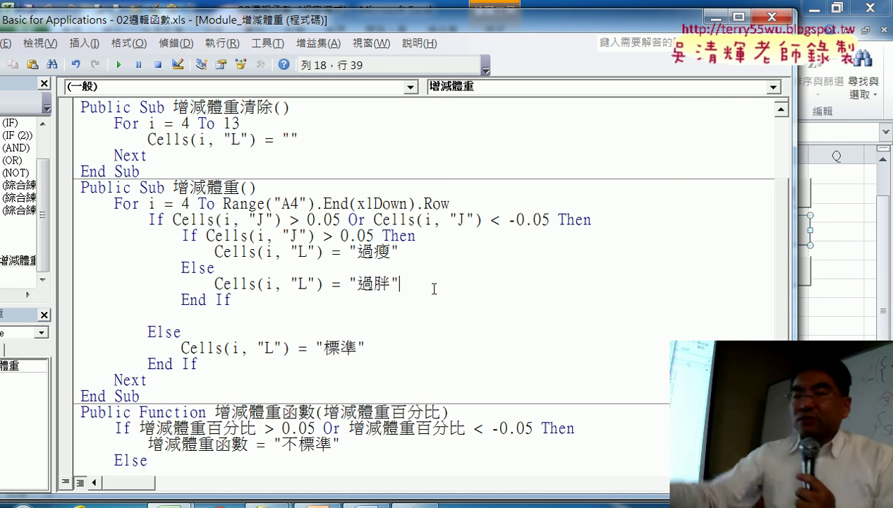
click(296, 296)
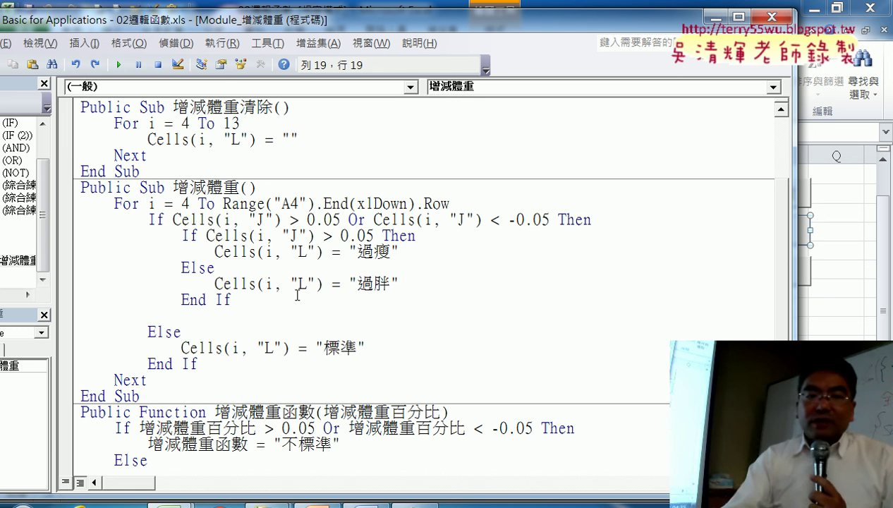
key(Delete)
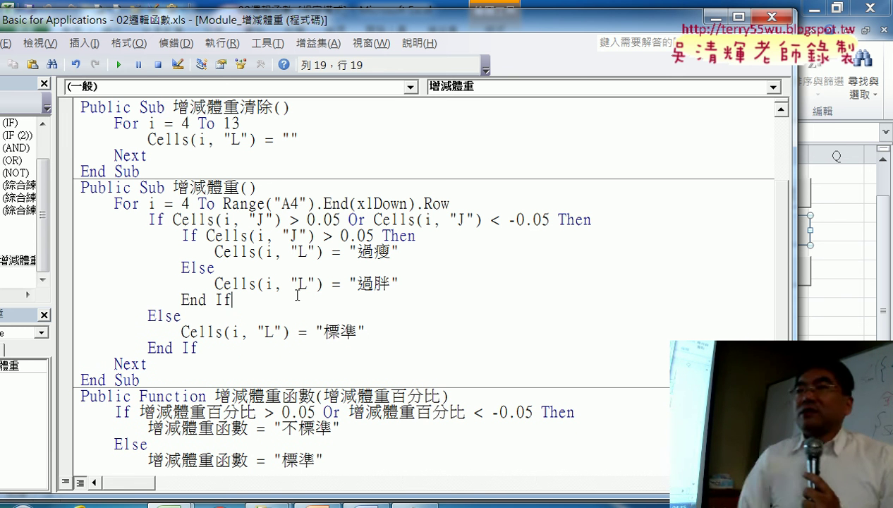
click(403, 284)
key(Return)
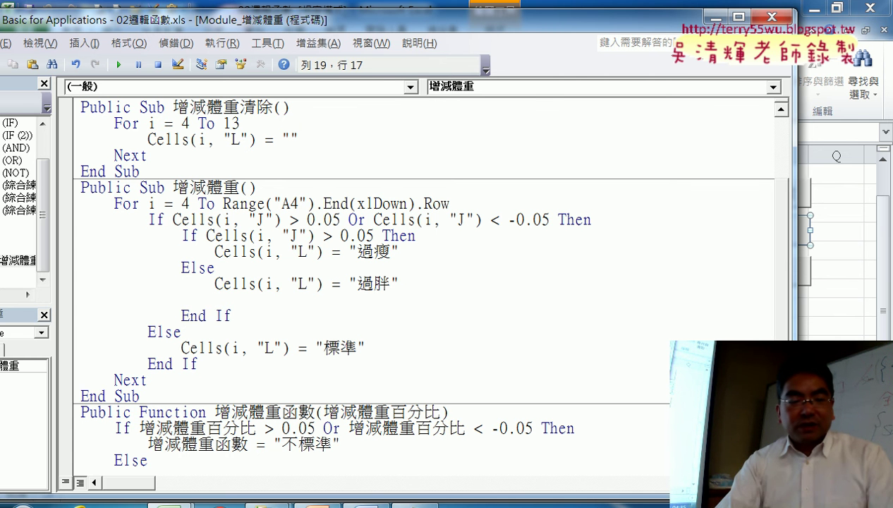
Add Cells(i, "L").Font.Color = RGB(255, 0, 0) beneath the Cells(i, "L") = "過胖" line
drag(215, 284, 308, 285)
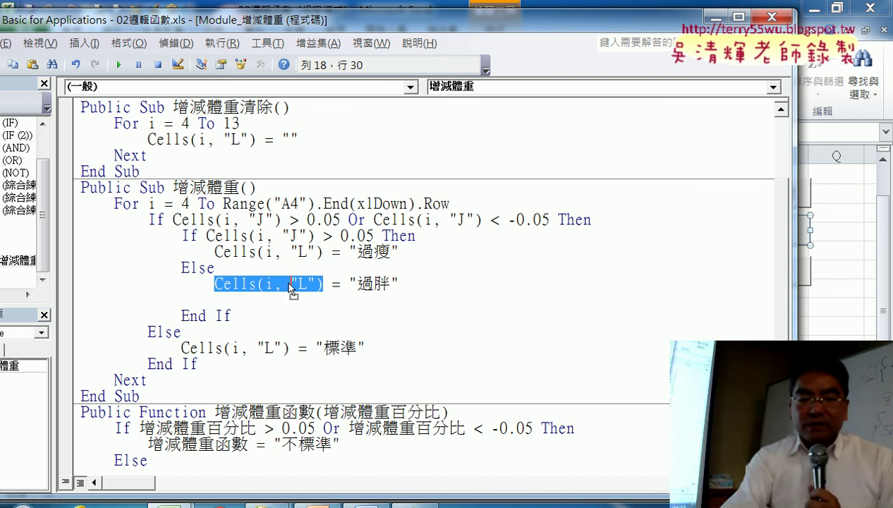
drag(308, 285, 284, 302)
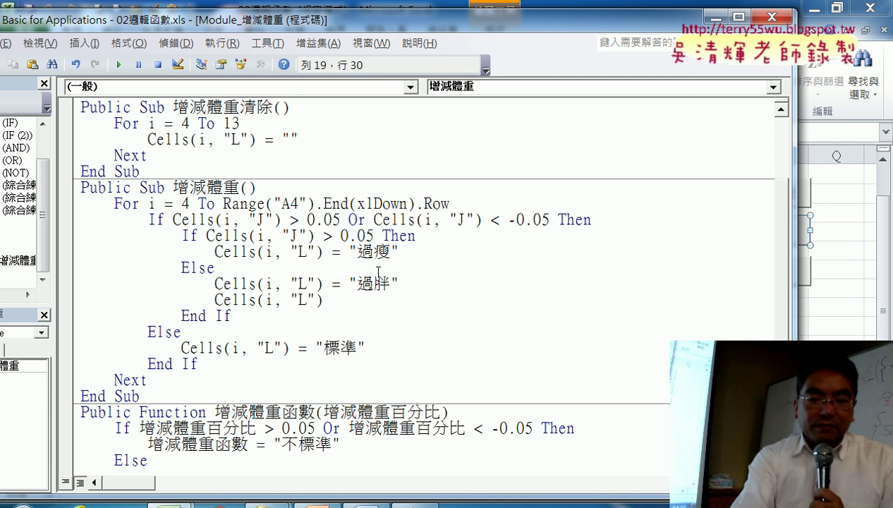
text(ㄔ)
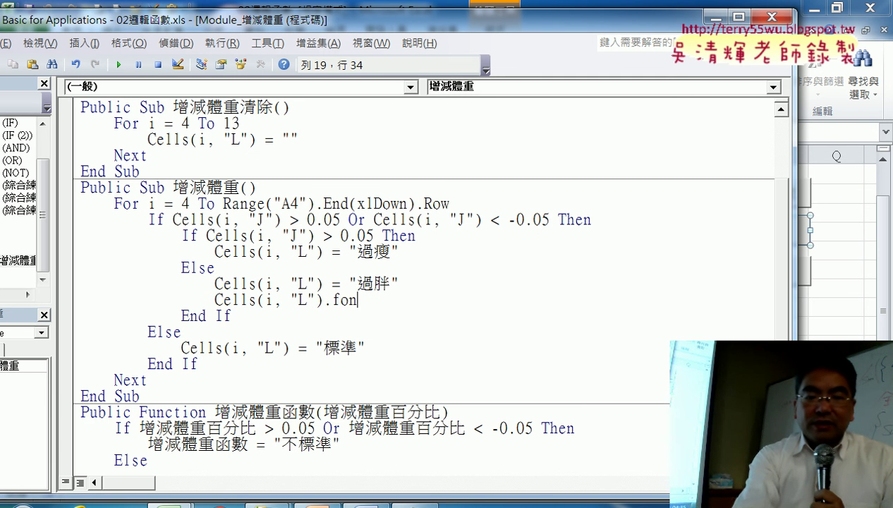
text(ol)
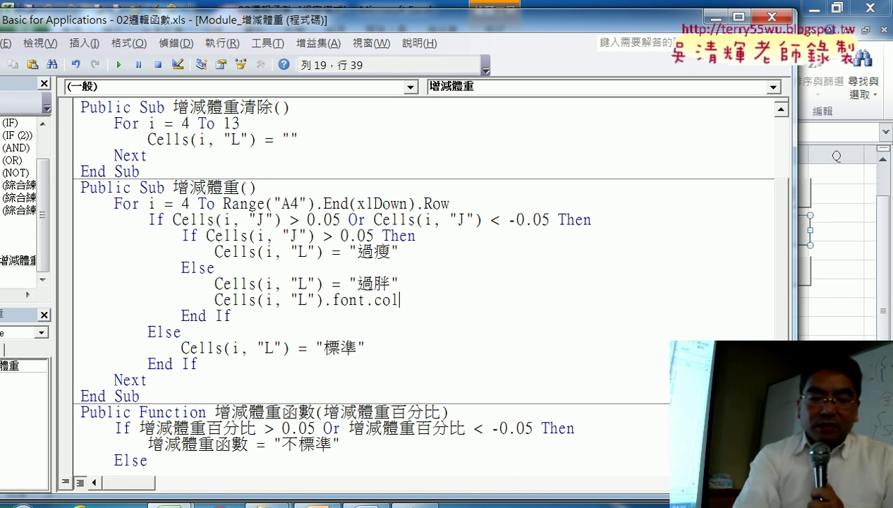
text(or=)
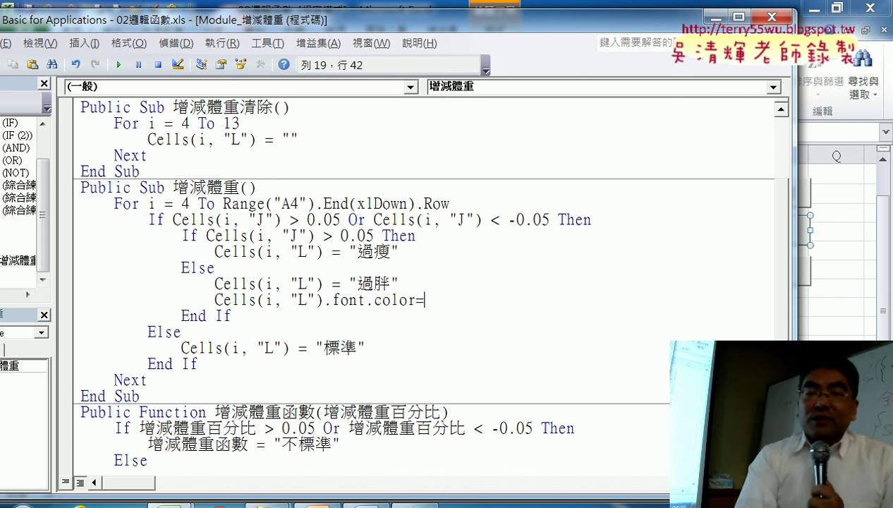
text(rgb)
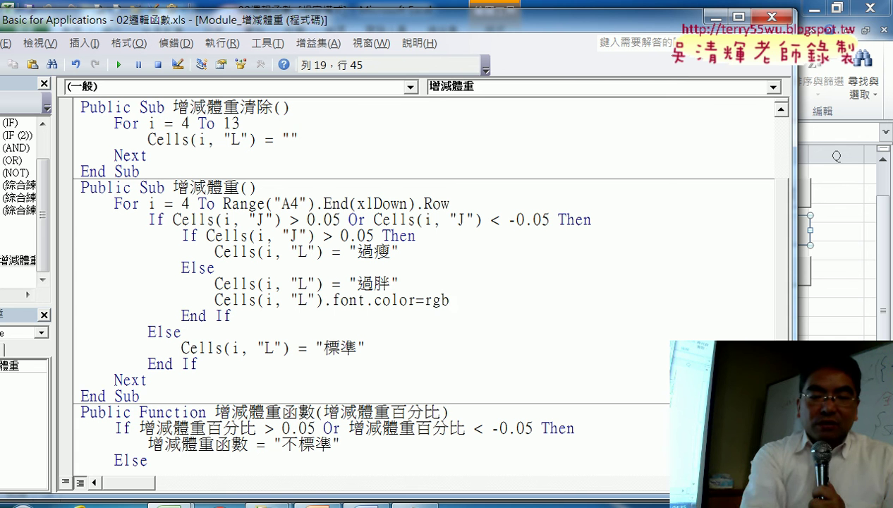
text(()
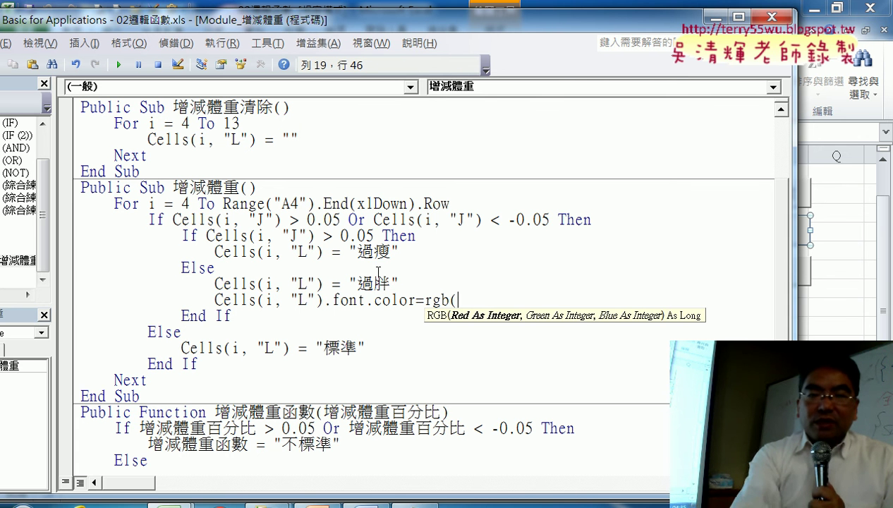
text(255)
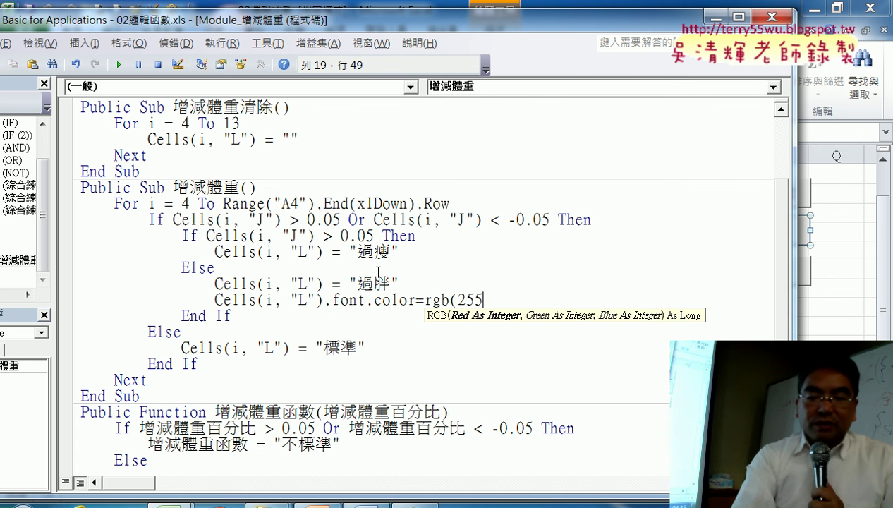
text(,0)
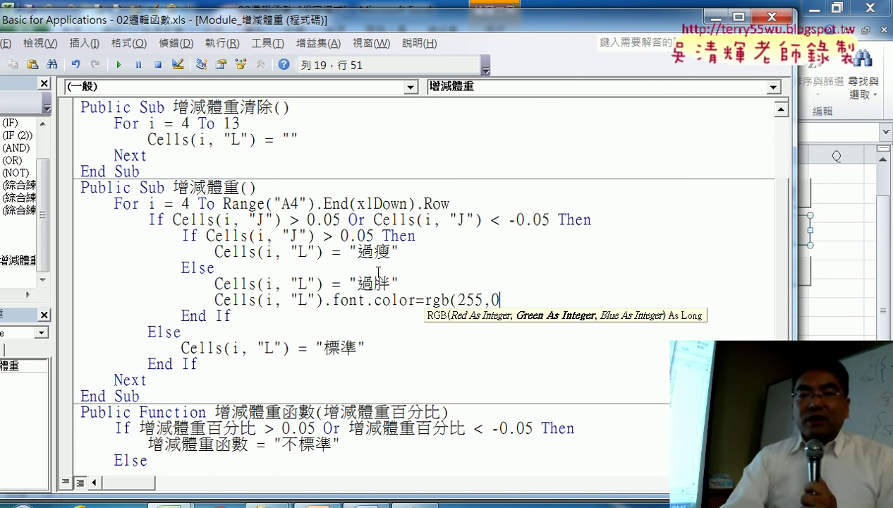
text(,0)
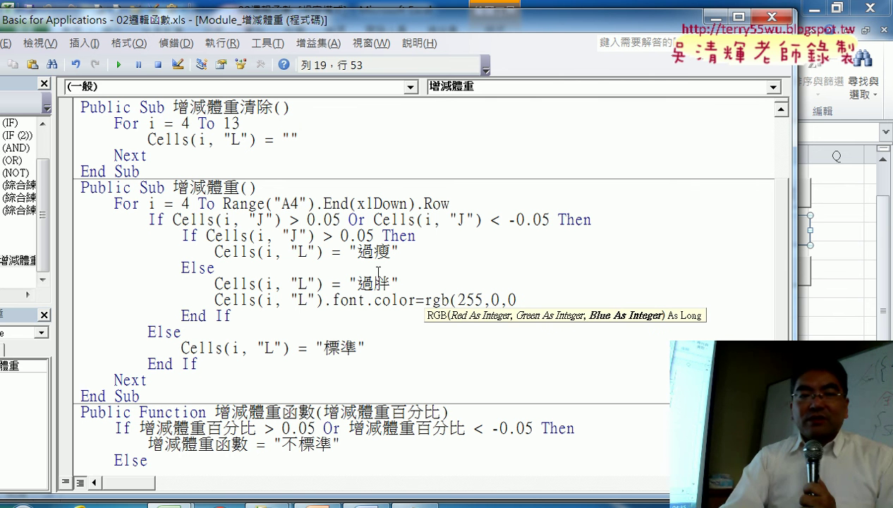
text())
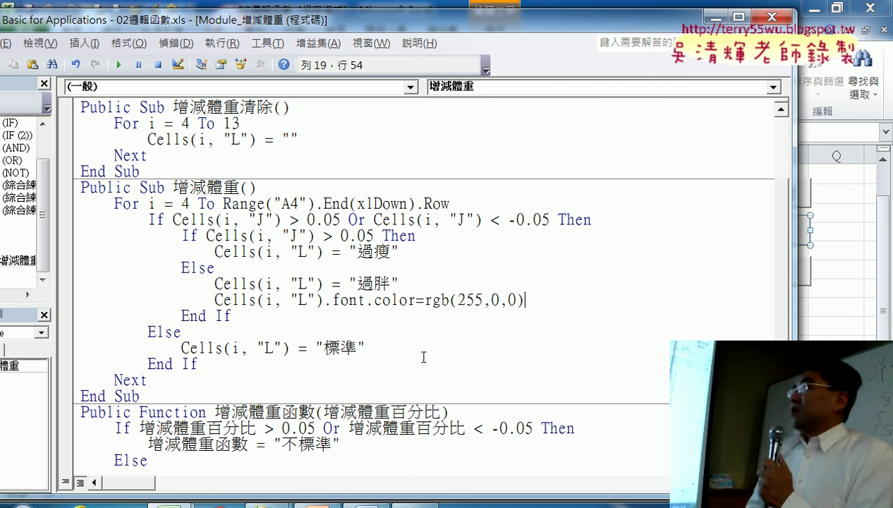
click(395, 349)
Highlight the new red font colour line and the inner 過瘦/過胖 If block in the macro code
drag(553, 300, 215, 305)
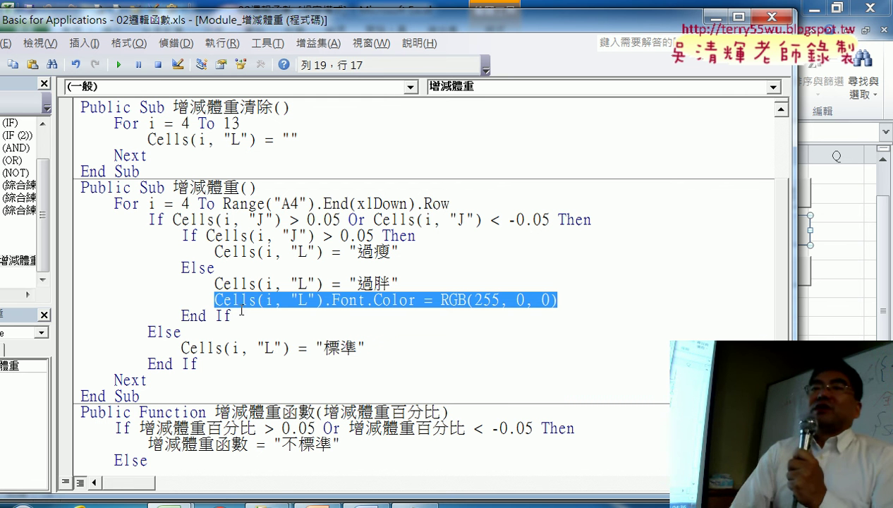
click(239, 321)
drag(151, 275, 60, 235)
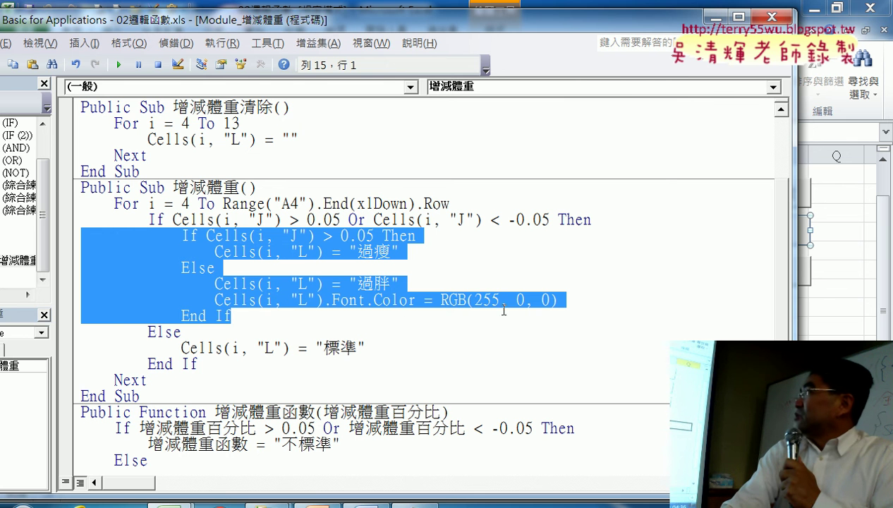
Clear column L with 增減體重清除, rerun 增減體重, and check the red 過胖 results such as L8
click(815, 326)
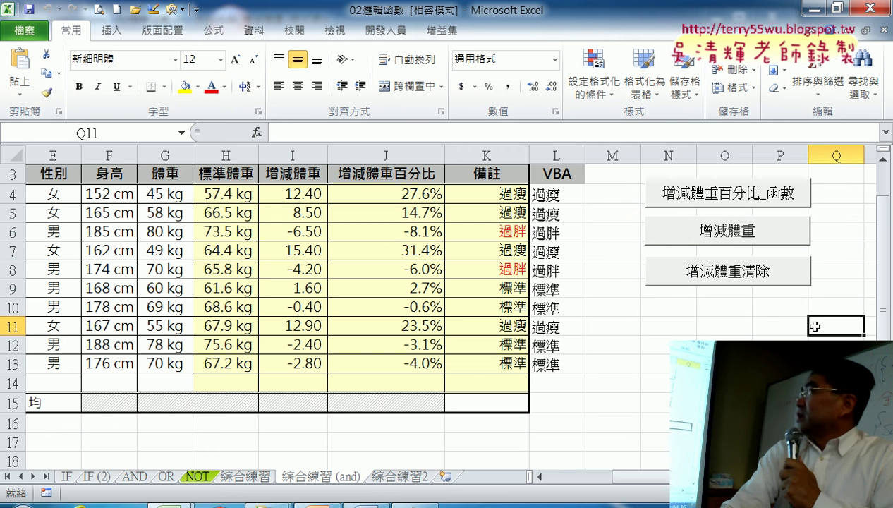
click(698, 269)
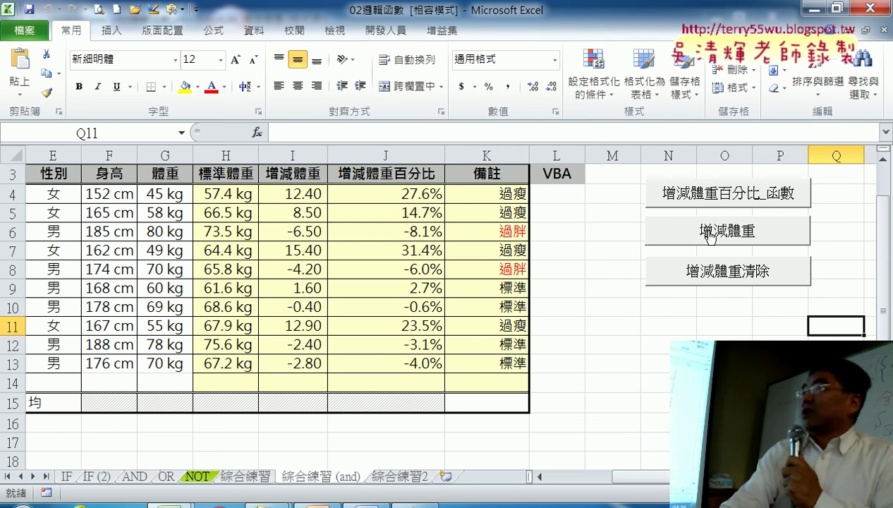
click(709, 236)
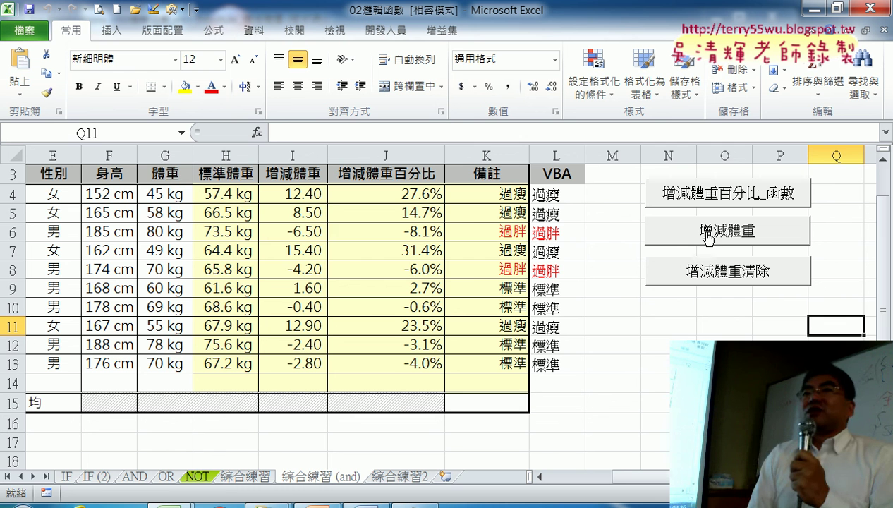
click(567, 236)
click(554, 268)
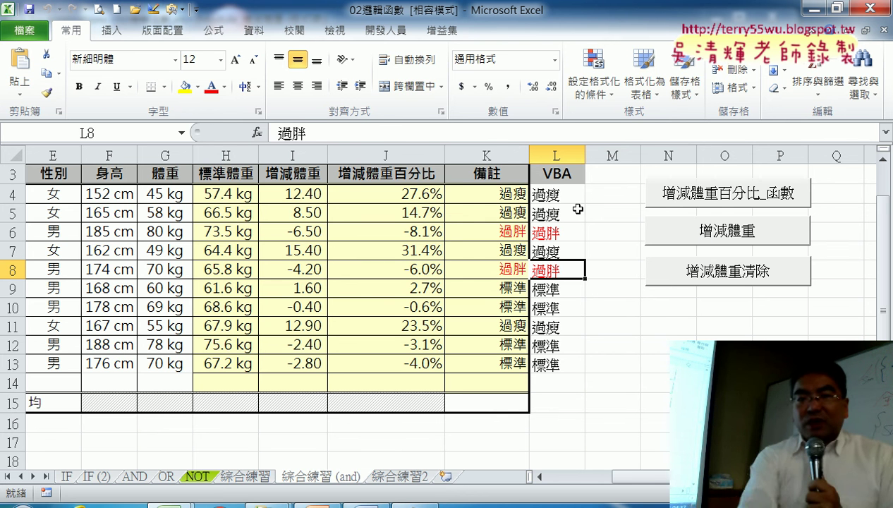
Show K4's nested IF formula, marking its inner IF and the 增減體重 macro button
click(512, 194)
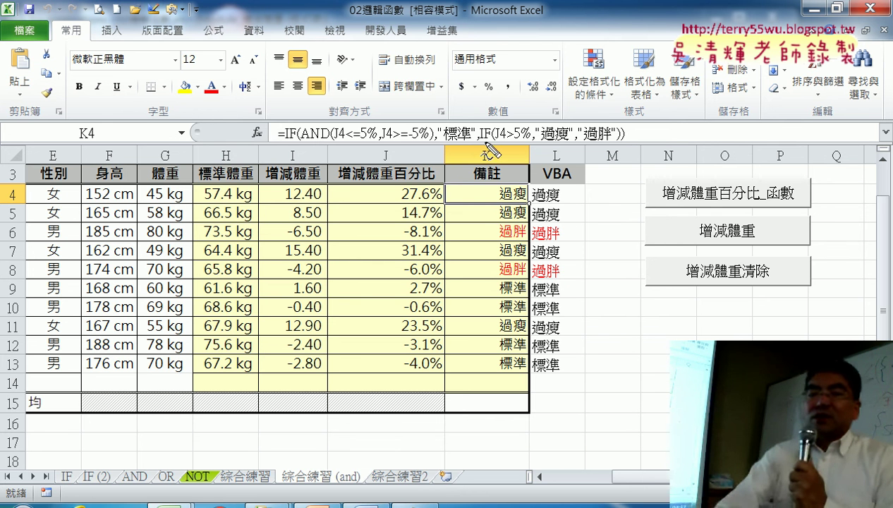
drag(487, 144, 623, 143)
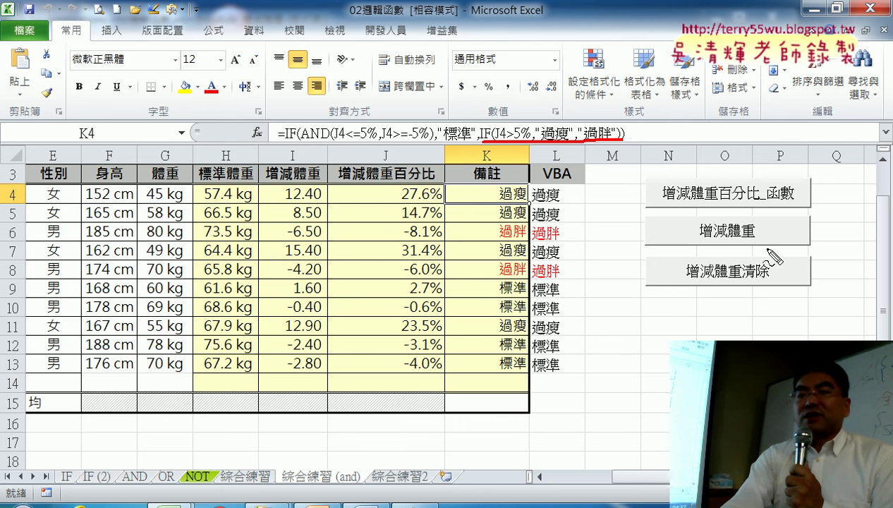
mouse_move(756, 242)
mouse_down()
mouse_move(684, 245)
mouse_move(760, 245)
mouse_up()
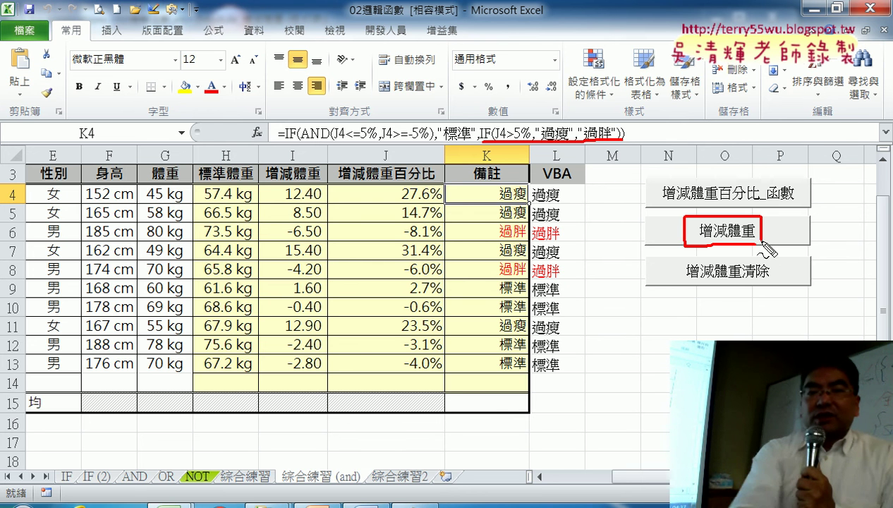
drag(771, 139, 734, 226)
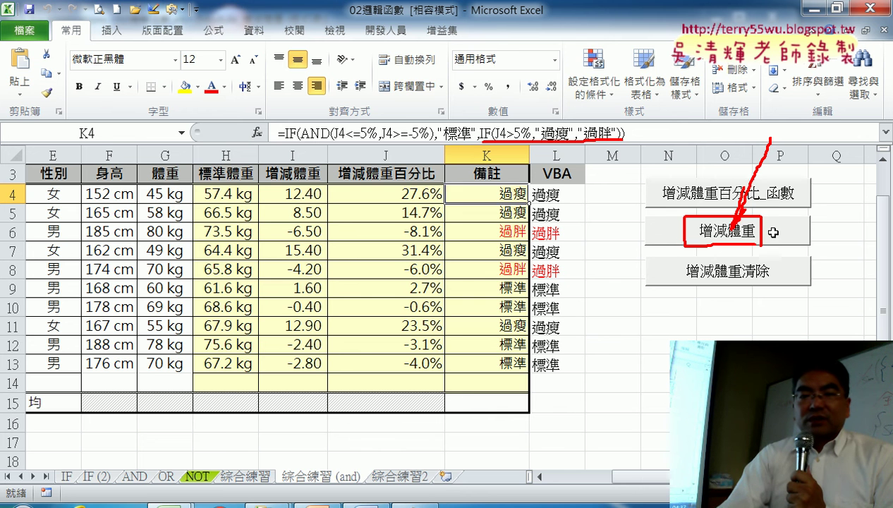
key(Escape)
Open the 增減體重 button's assigned macro code via Assign Macro and Edit
right_click(776, 240)
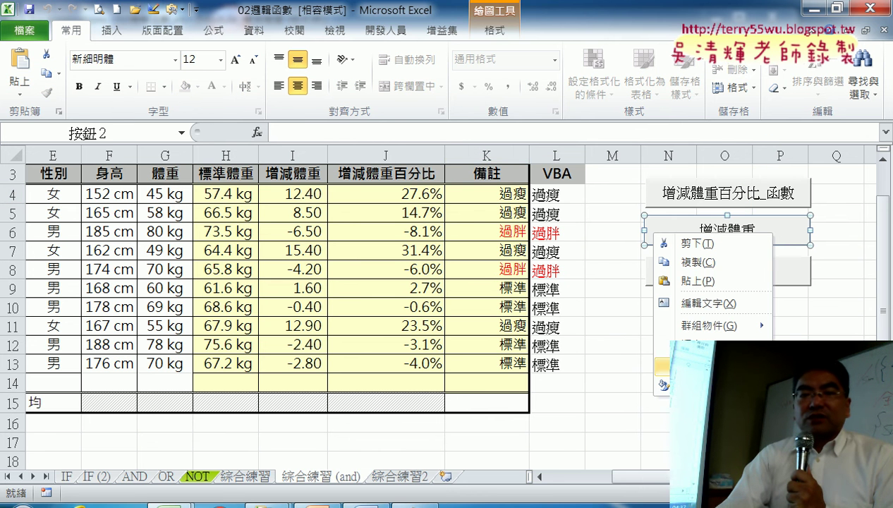
click(681, 381)
click(843, 263)
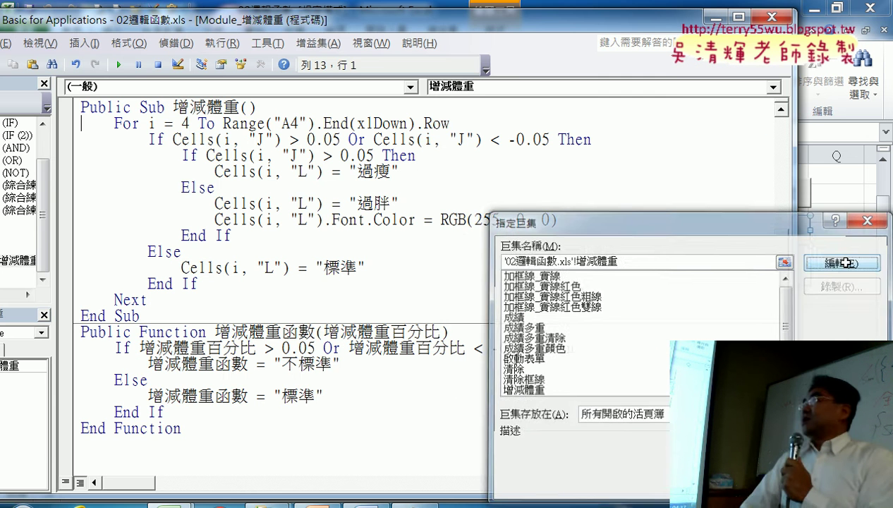
Highlight the inner If block and the red Font.Color line in the 增減體重 code
drag(231, 236, 54, 160)
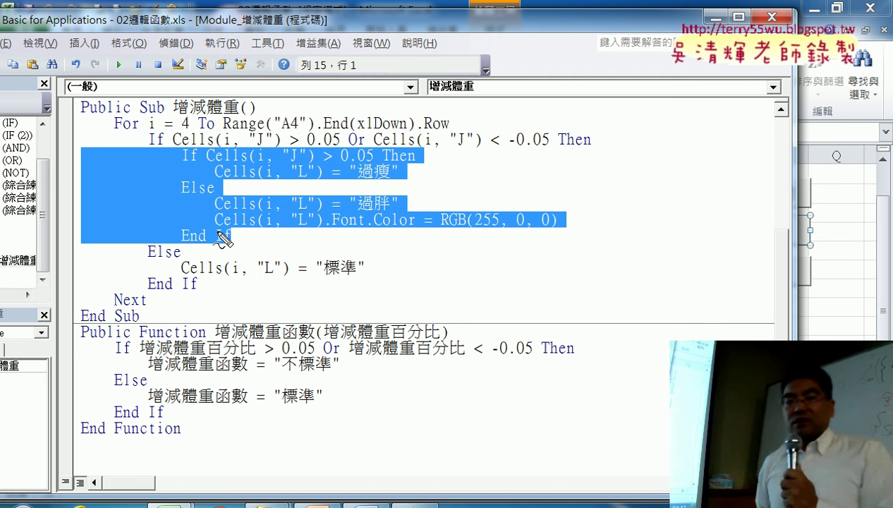
drag(219, 229, 544, 224)
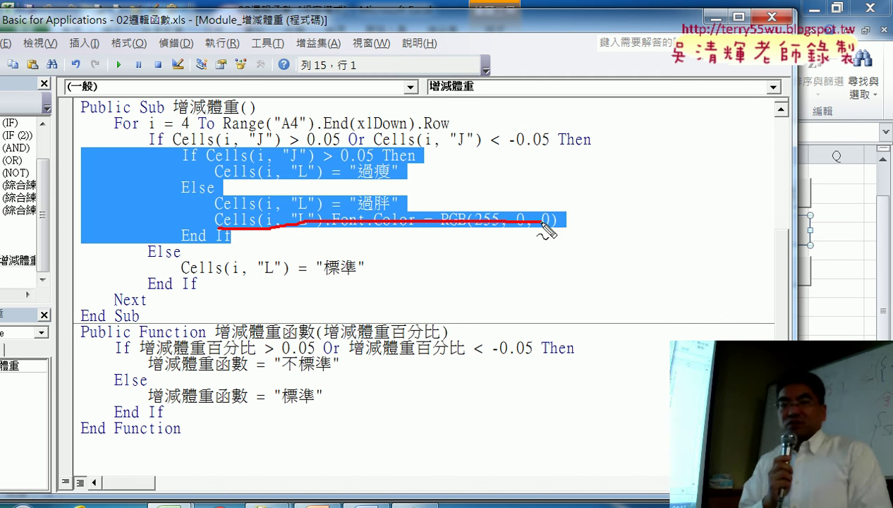
key(Escape)
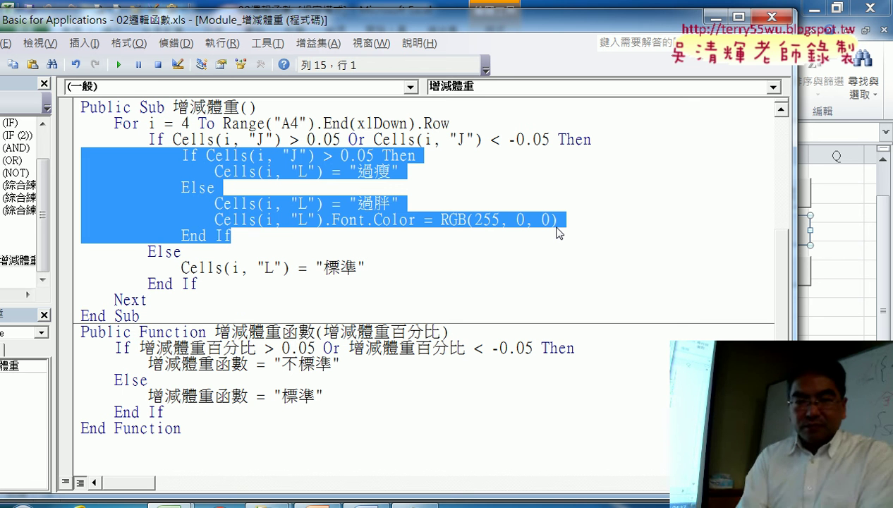